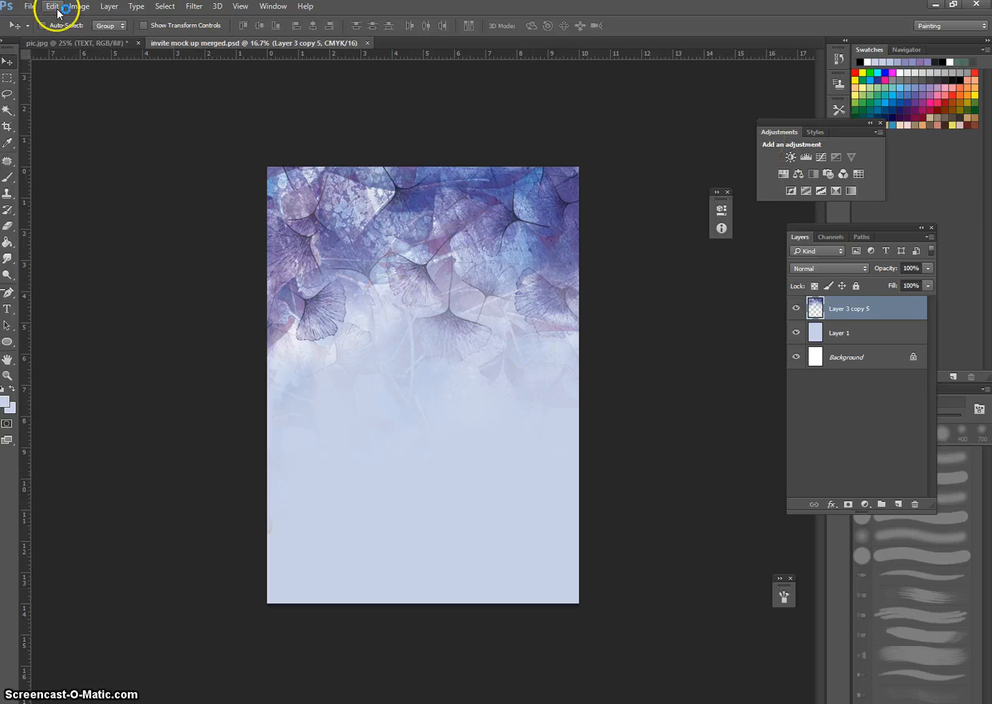
- Check the width, height and resolution of invite mock up merged.psd in its image size settings
left_click(79, 6)
left_click(89, 95)
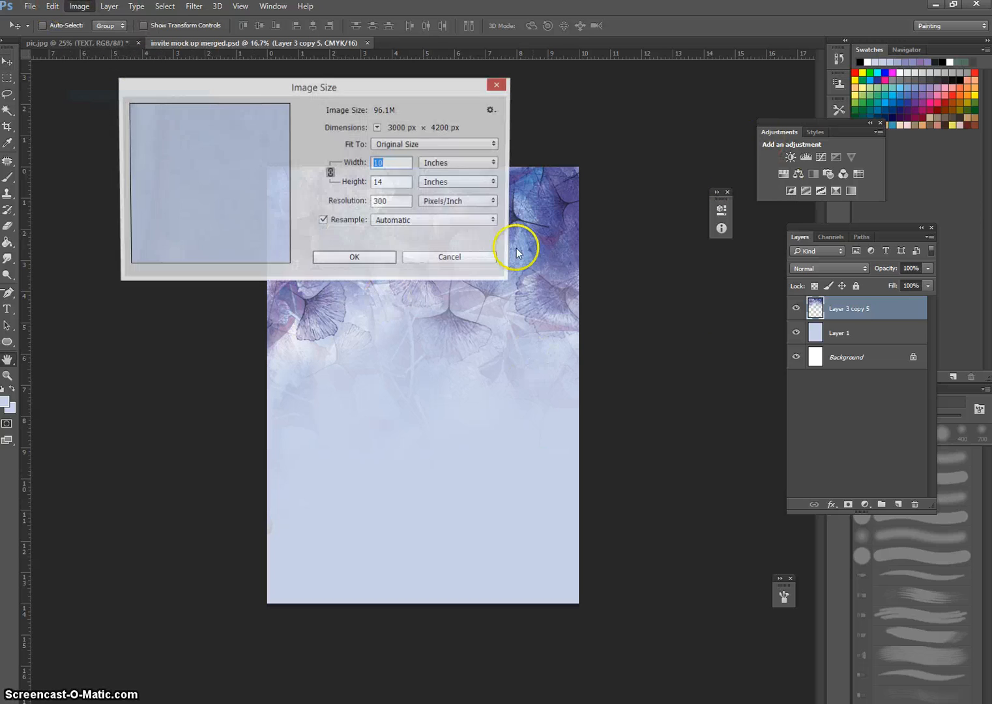
left_click(375, 257)
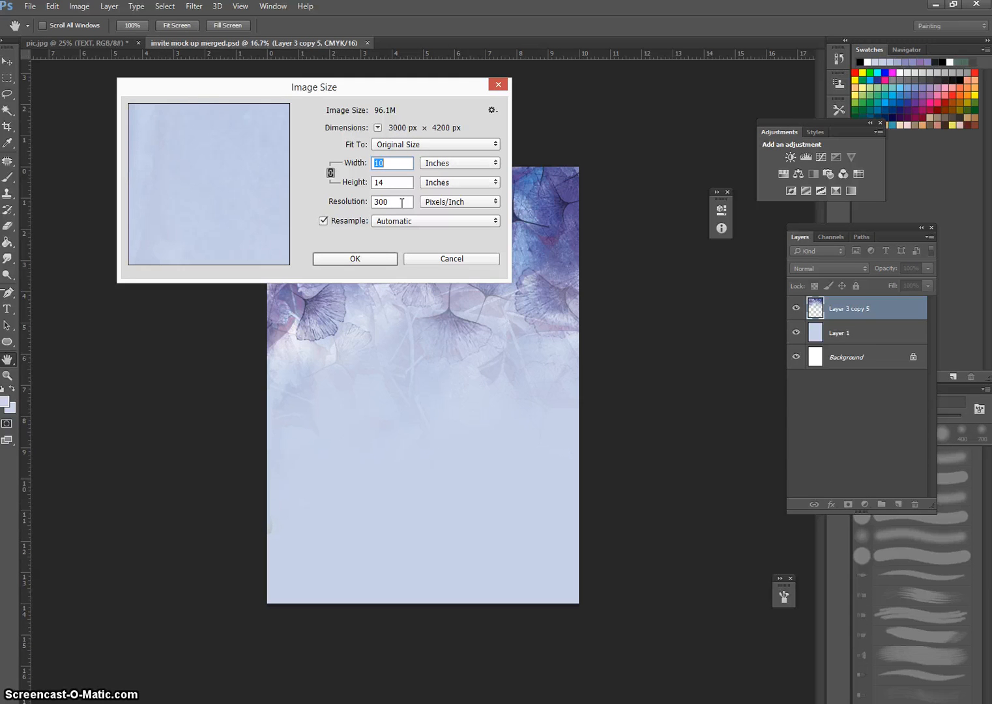
left_click(367, 259)
left_click(367, 258)
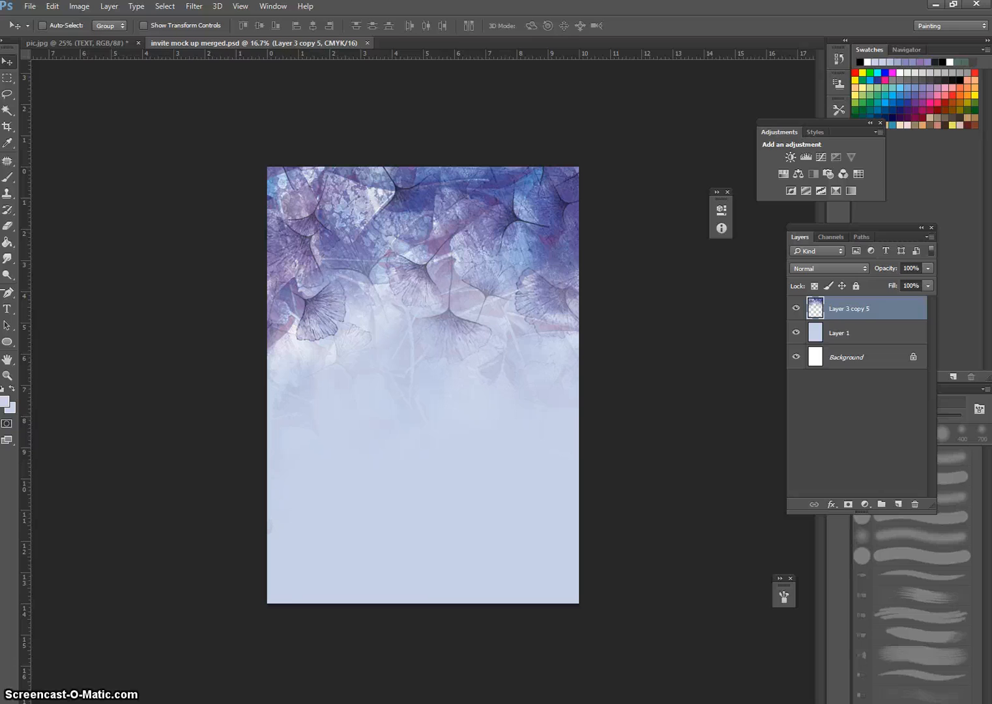
- Switch to Adobe Illustrator and start a new document named "wedding invite"
mouse_move(354, 703)
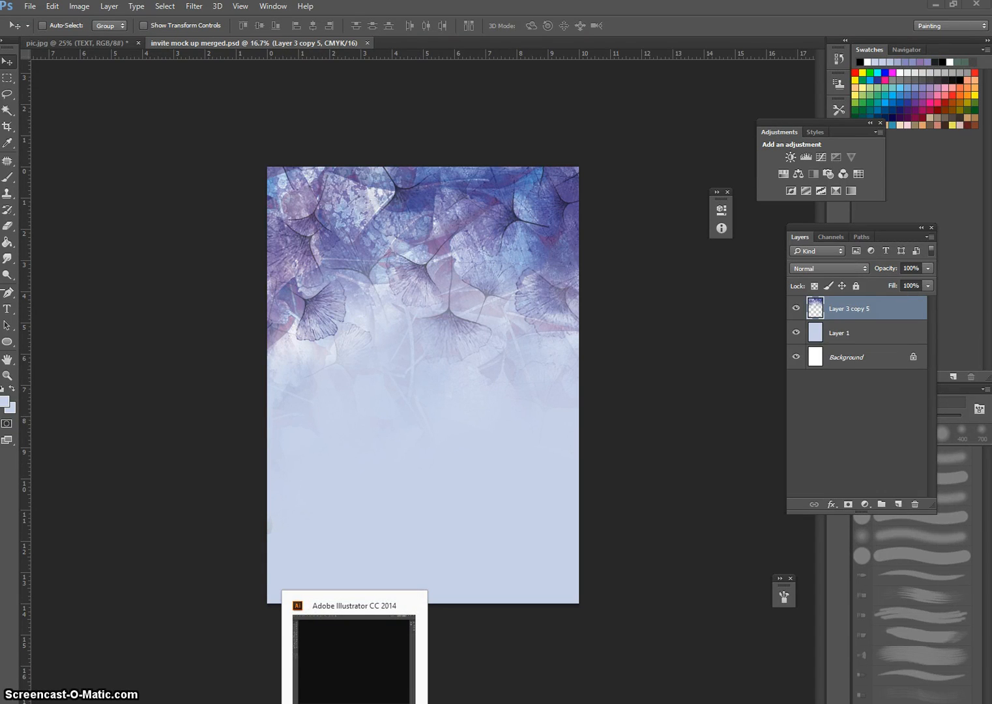
left_click(349, 637)
left_click(30, 7)
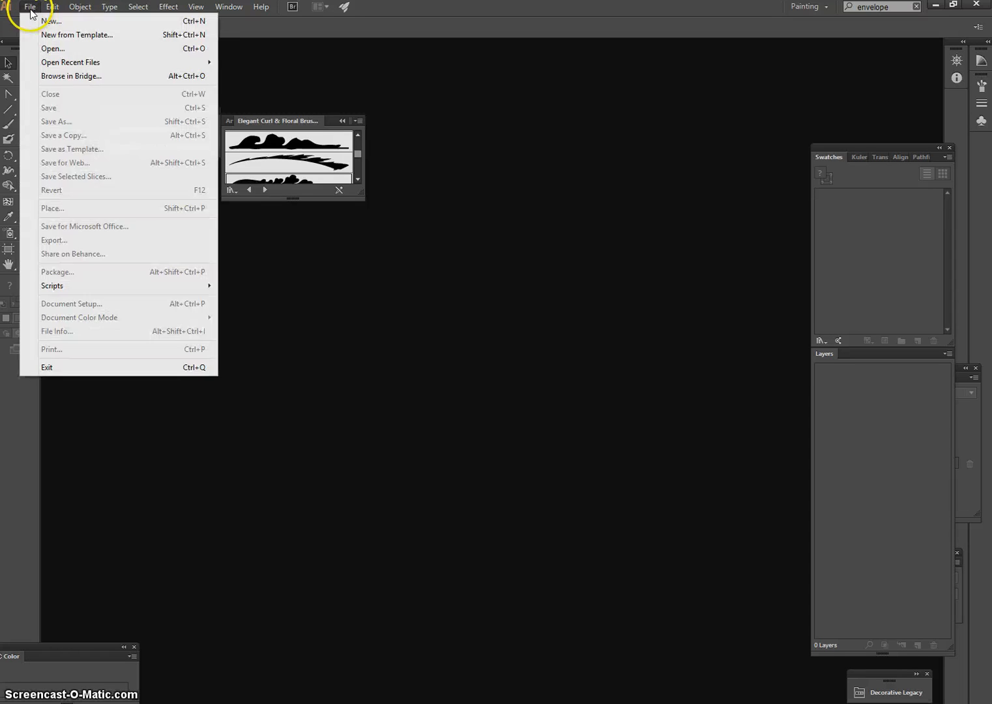
left_click(34, 22)
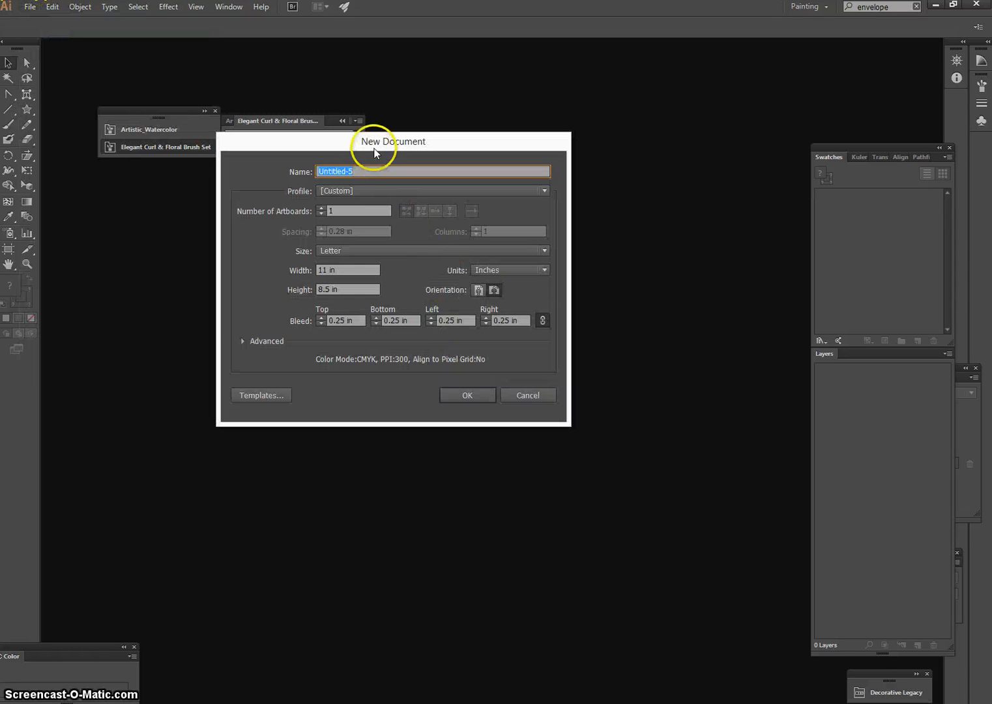
type("weddi")
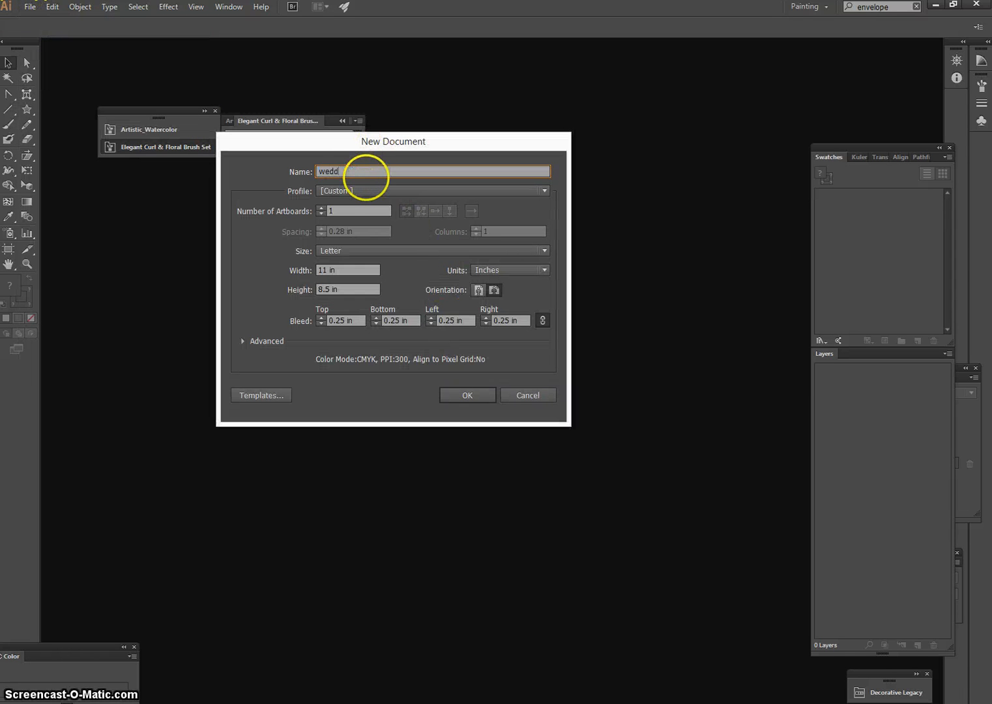
type("ng invite")
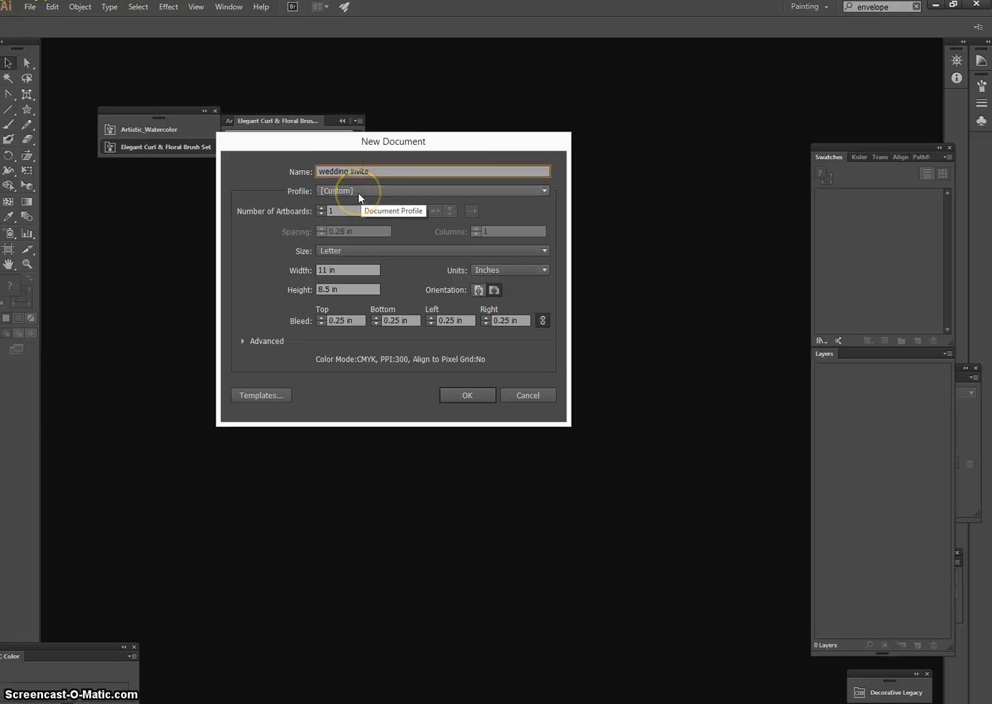
- Set the new document's size to 10 in wide and 14 in high
left_click(355, 251)
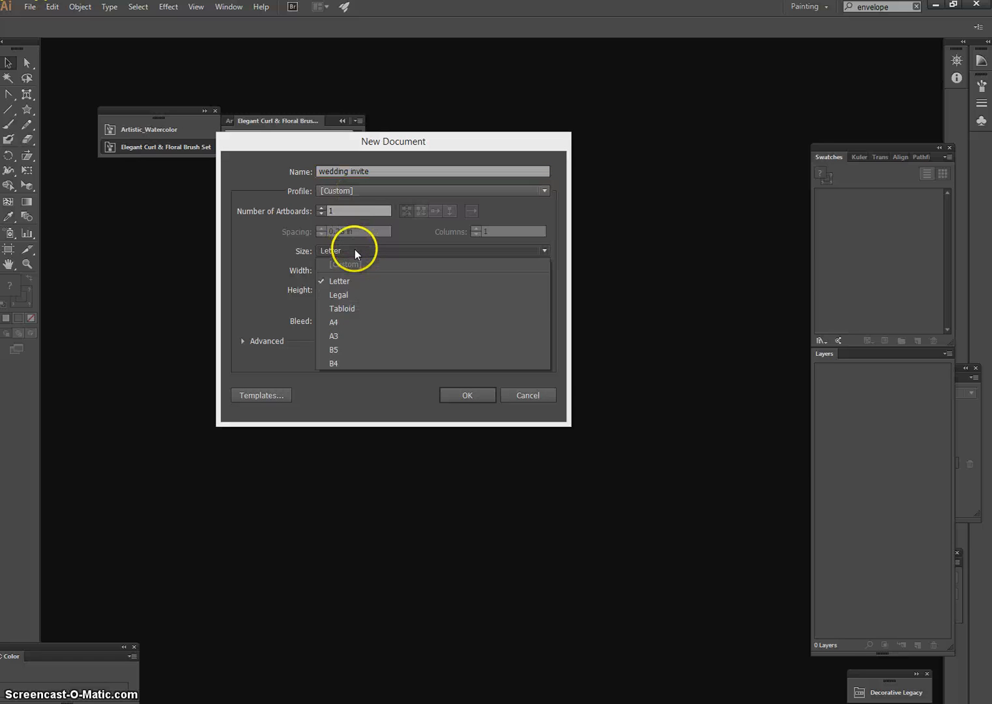
left_click(353, 255)
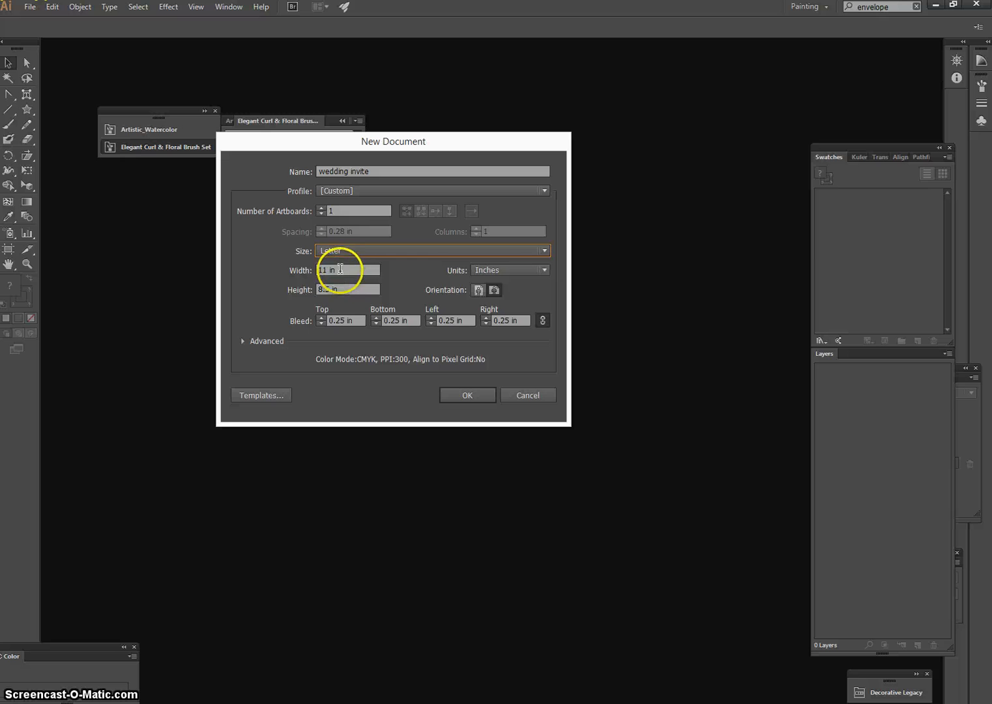
left_click_drag(340, 270, 289, 276)
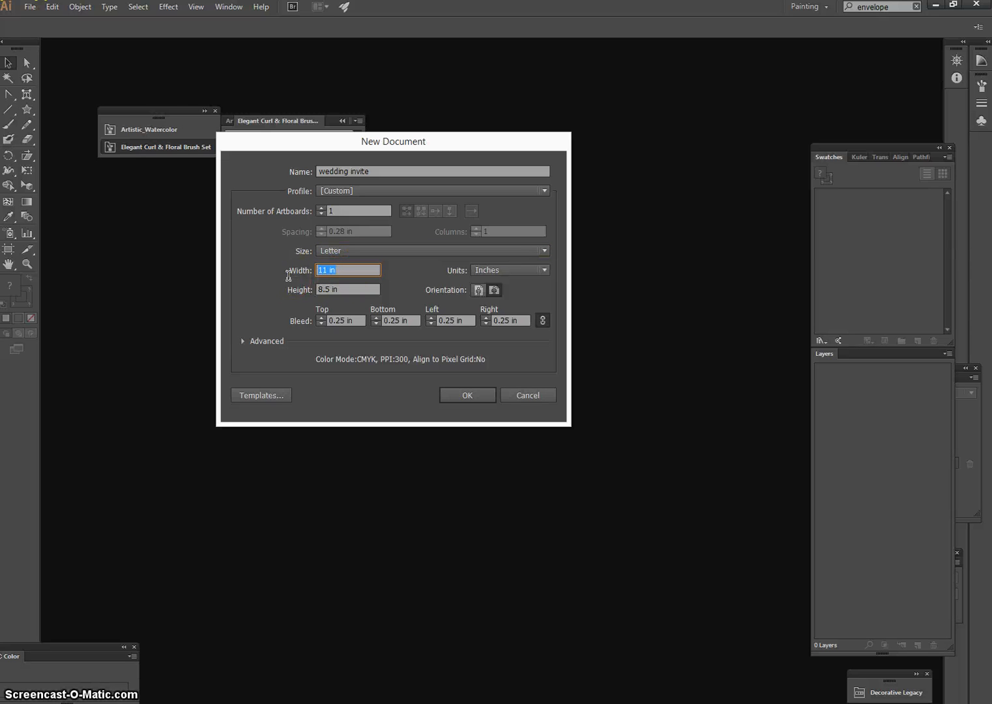
type("10")
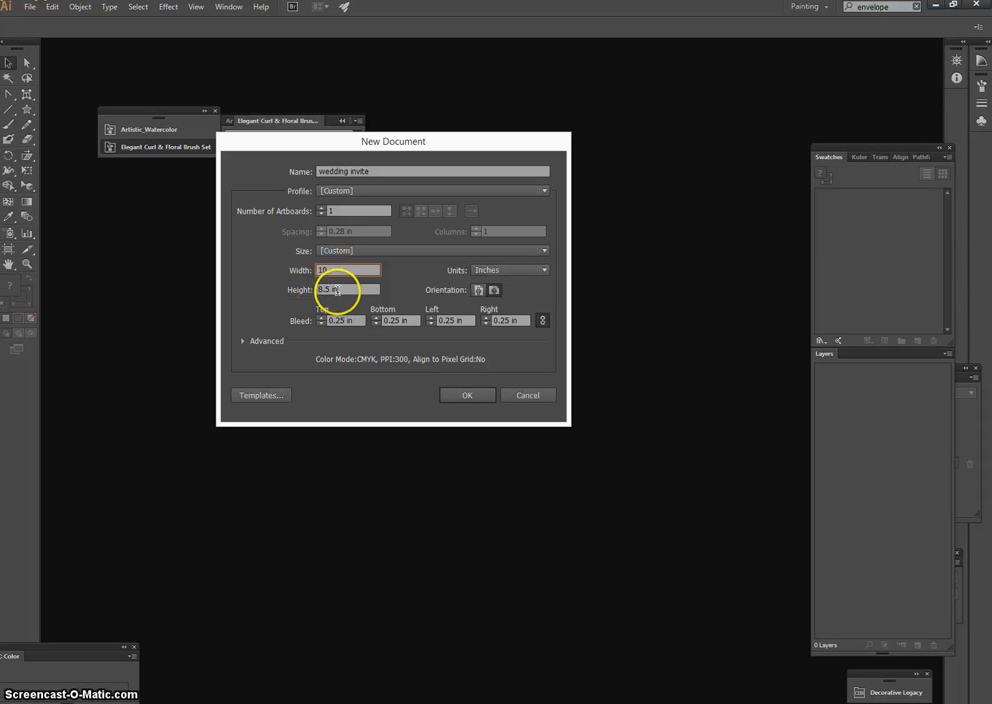
left_click_drag(337, 290, 284, 294)
type("14")
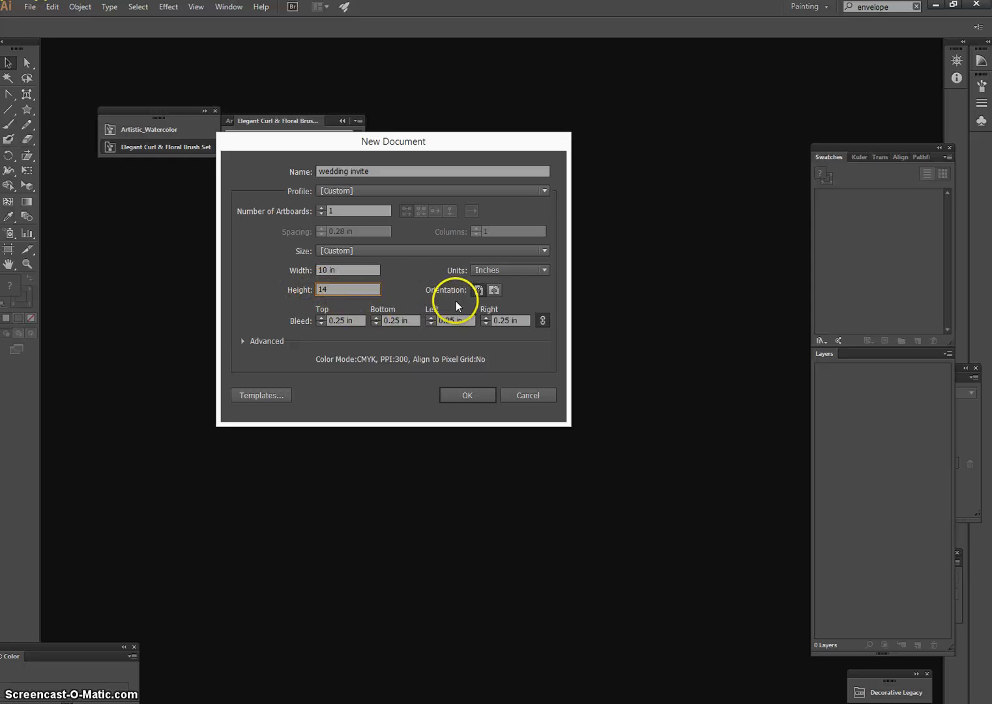
- Keep inches as the units, set the bleed to 0 in on all sides and create the document
left_click(486, 271)
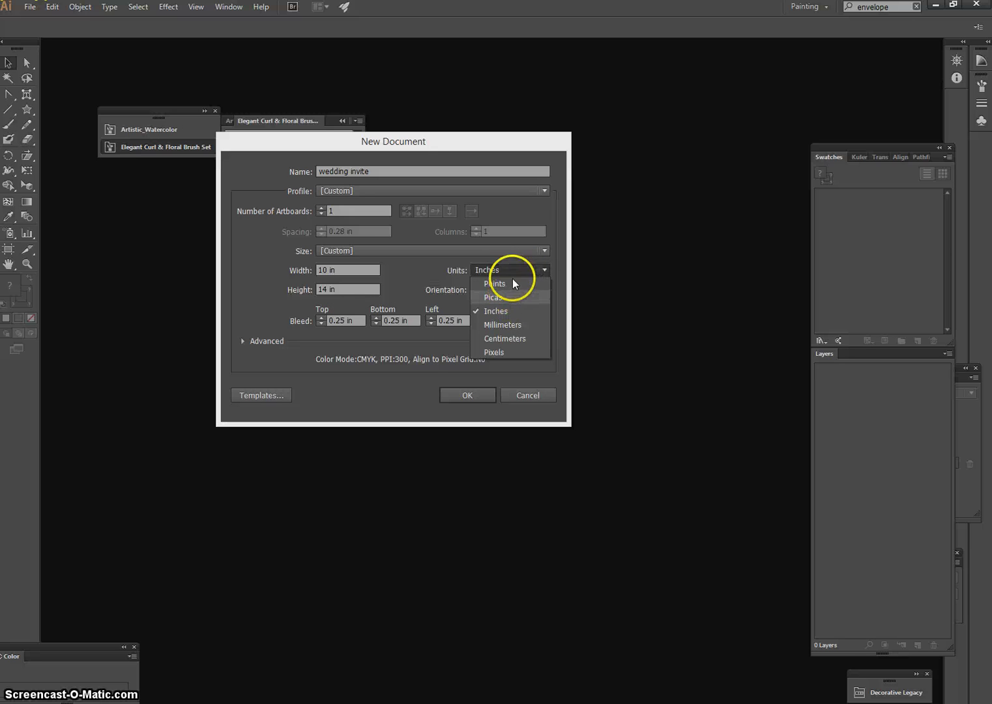
left_click(510, 269)
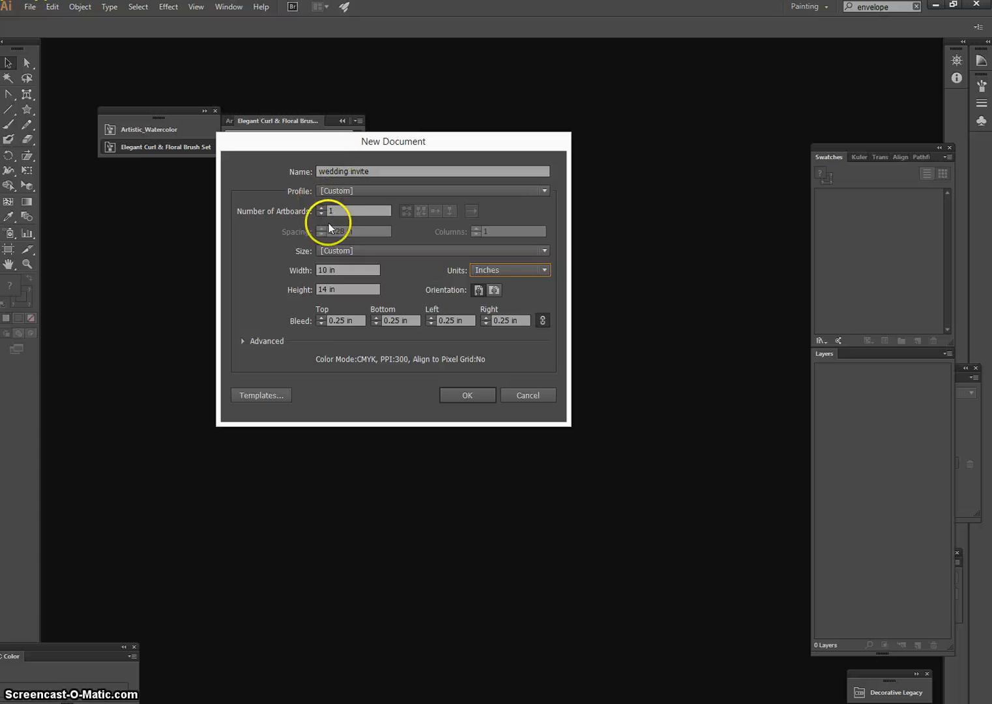
left_click(320, 324)
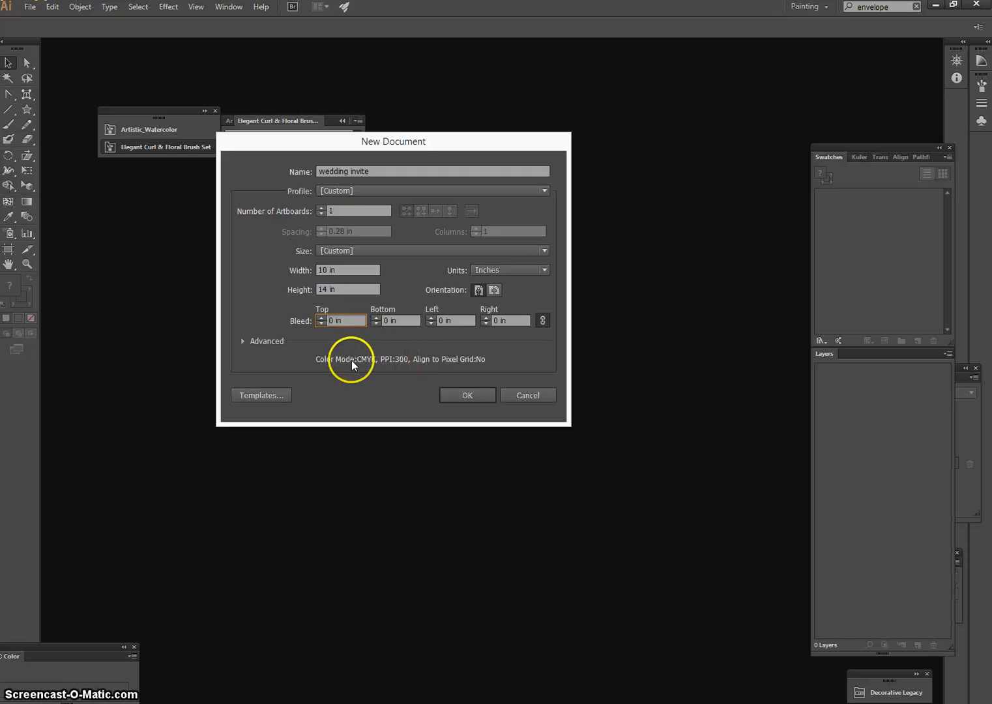
left_click(445, 394)
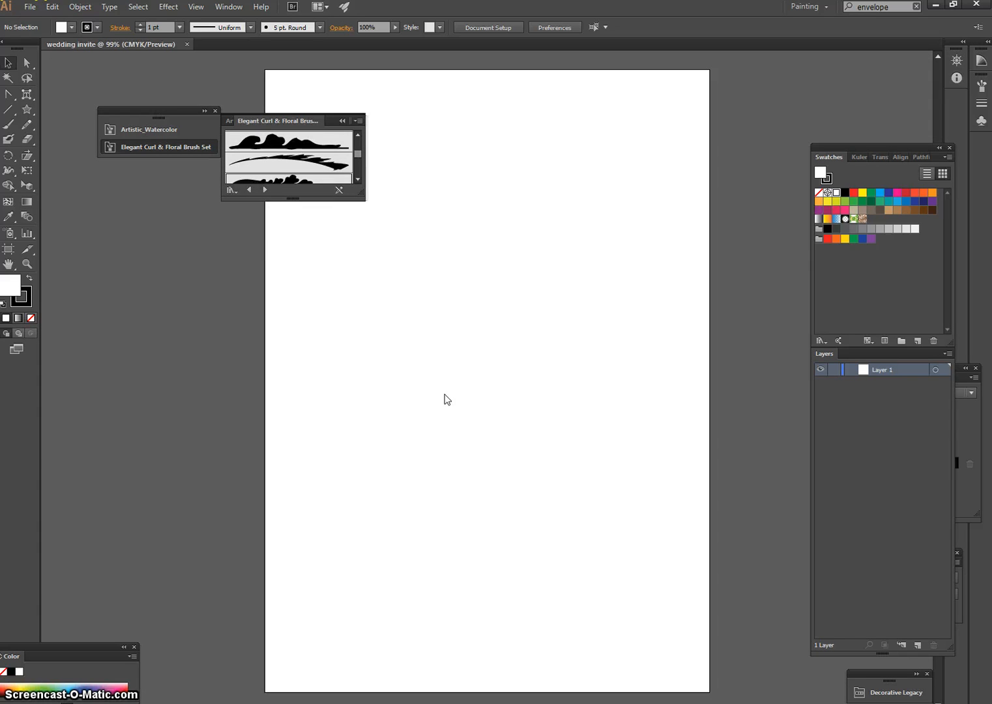
- Place invite mock up merged.psd from the Desktop and align it exactly with the artboard edges
mouse_move(332, 125)
left_mouse_down()
mouse_move(192, 197)
mouse_move(186, 214)
left_mouse_up()
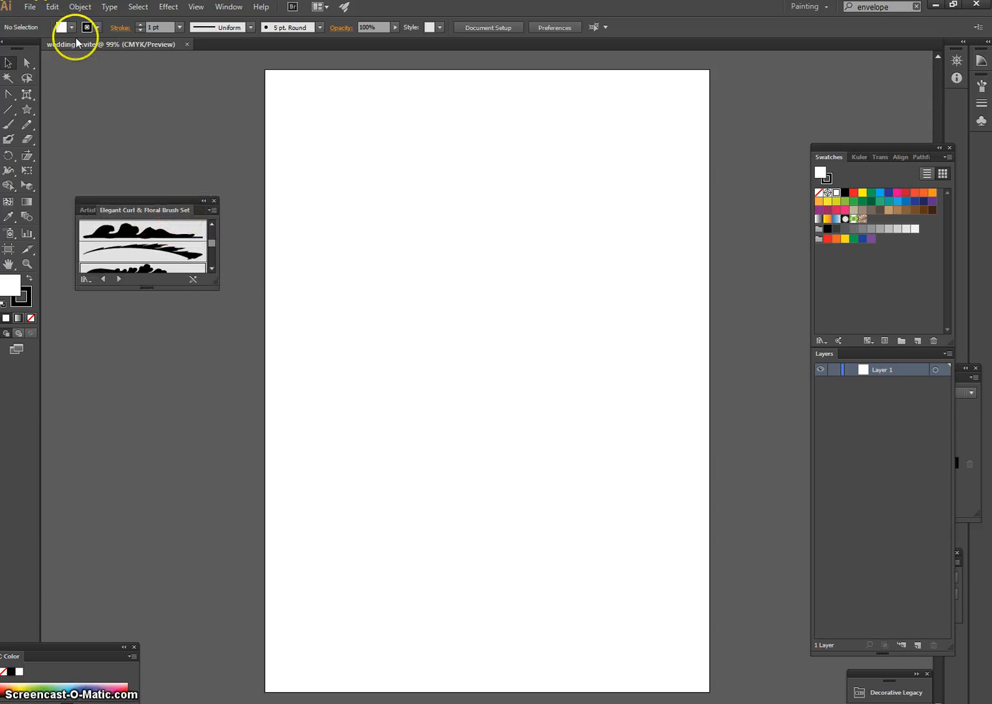
left_click(30, 7)
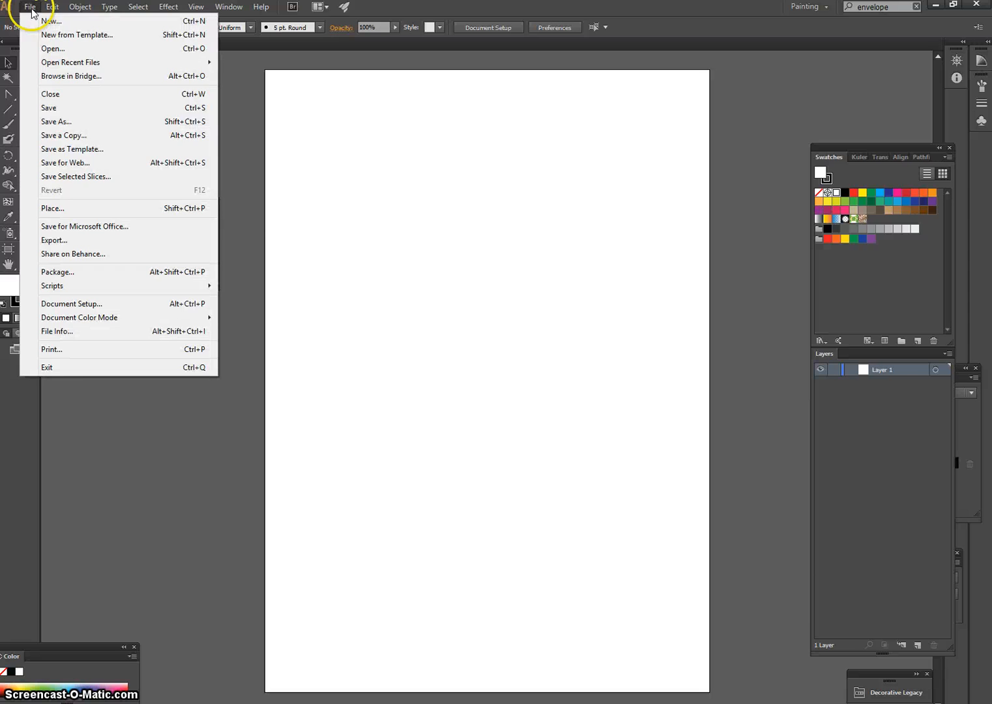
left_click(47, 209)
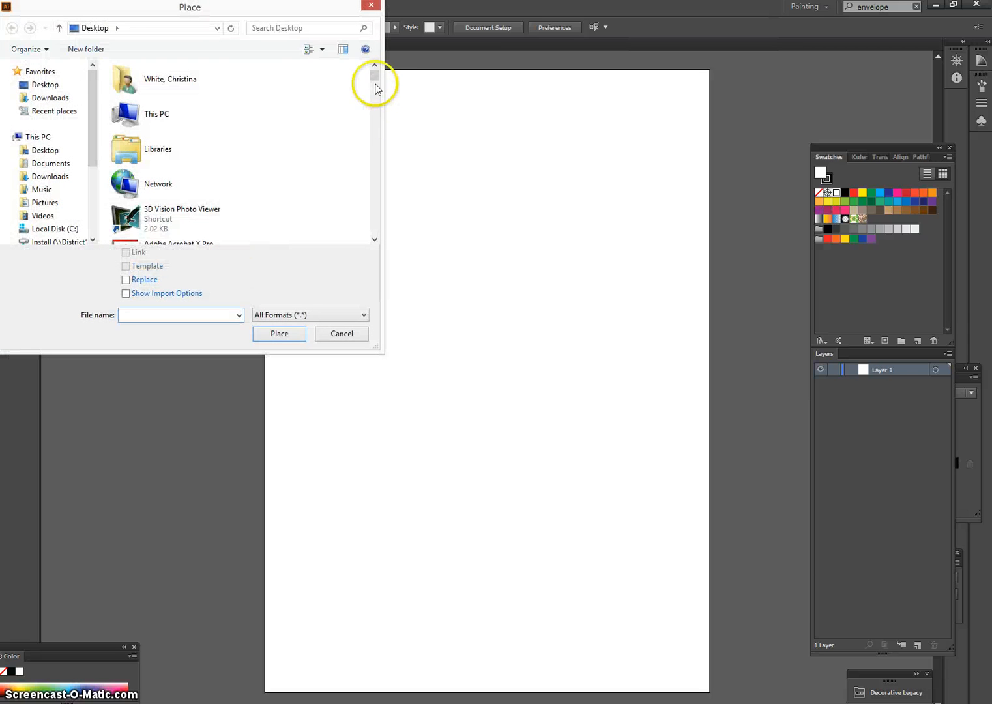
left_click_drag(375, 81, 373, 183)
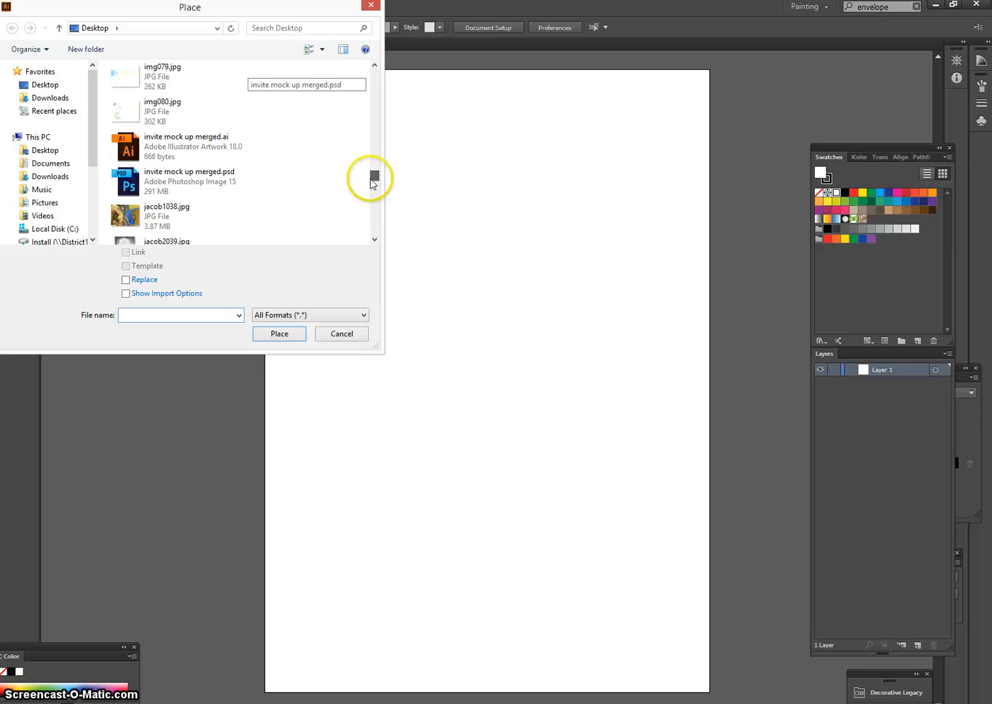
left_click(180, 189)
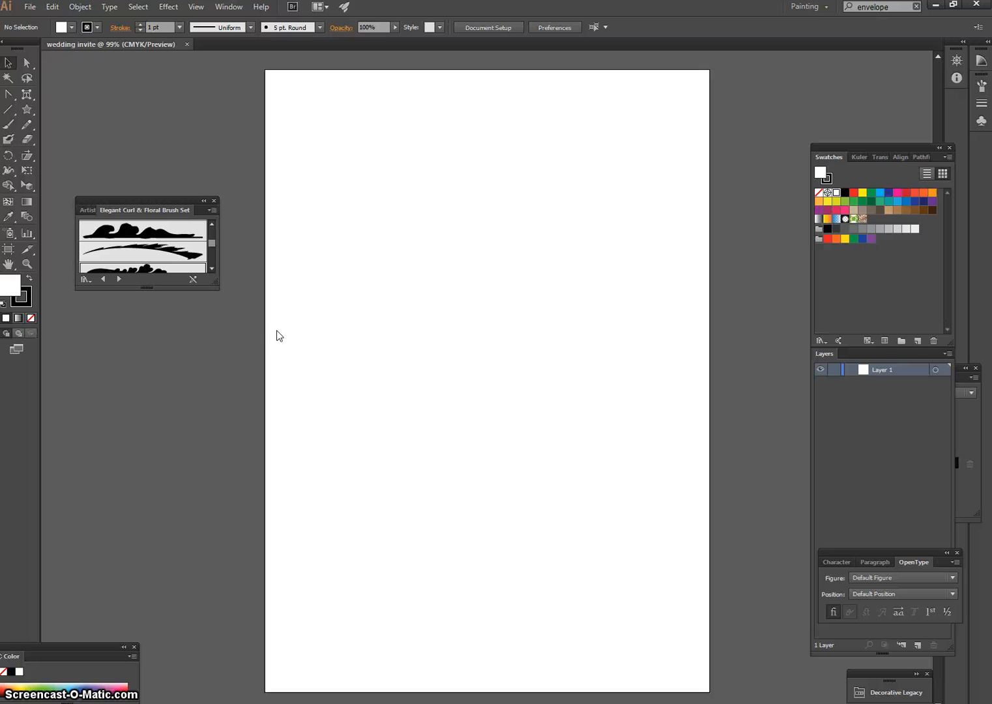
left_click(393, 379)
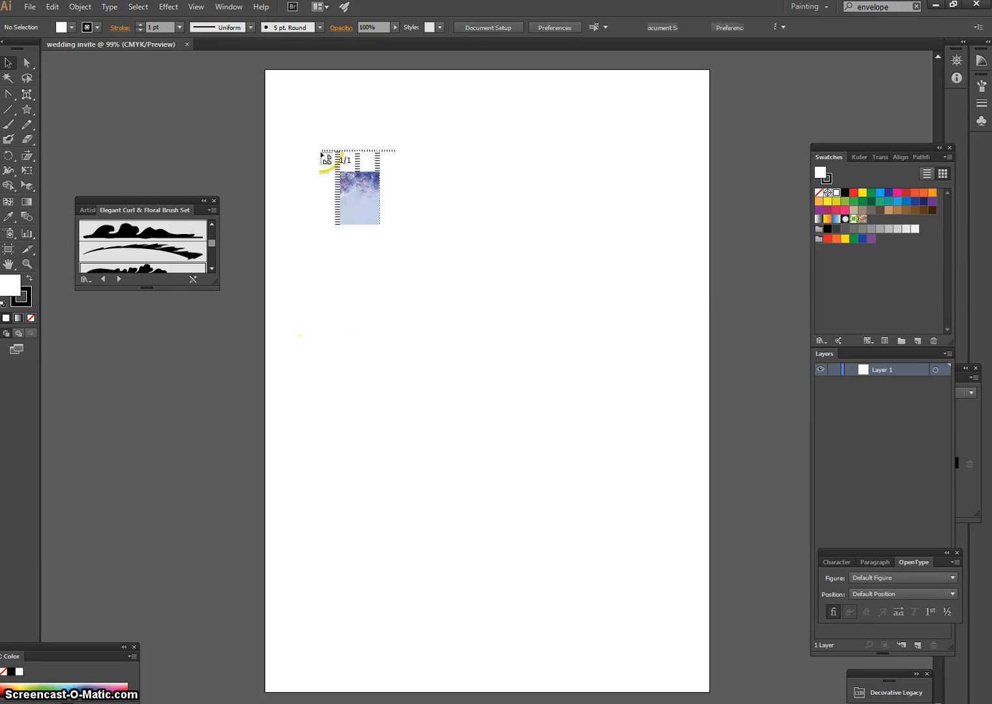
left_click(320, 159)
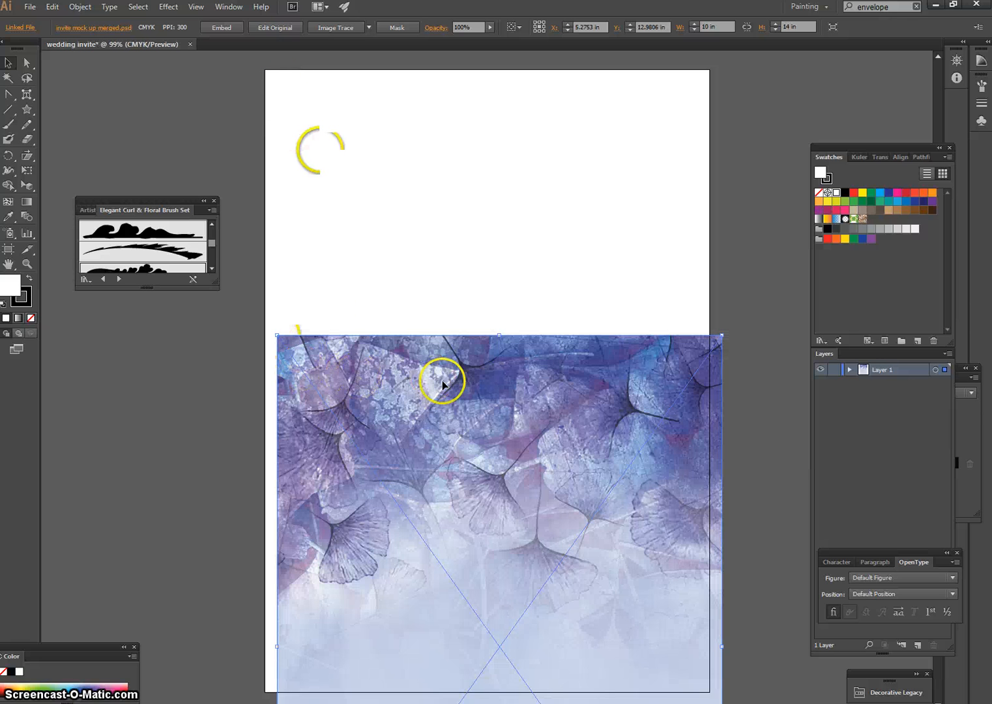
left_click_drag(443, 381, 428, 119)
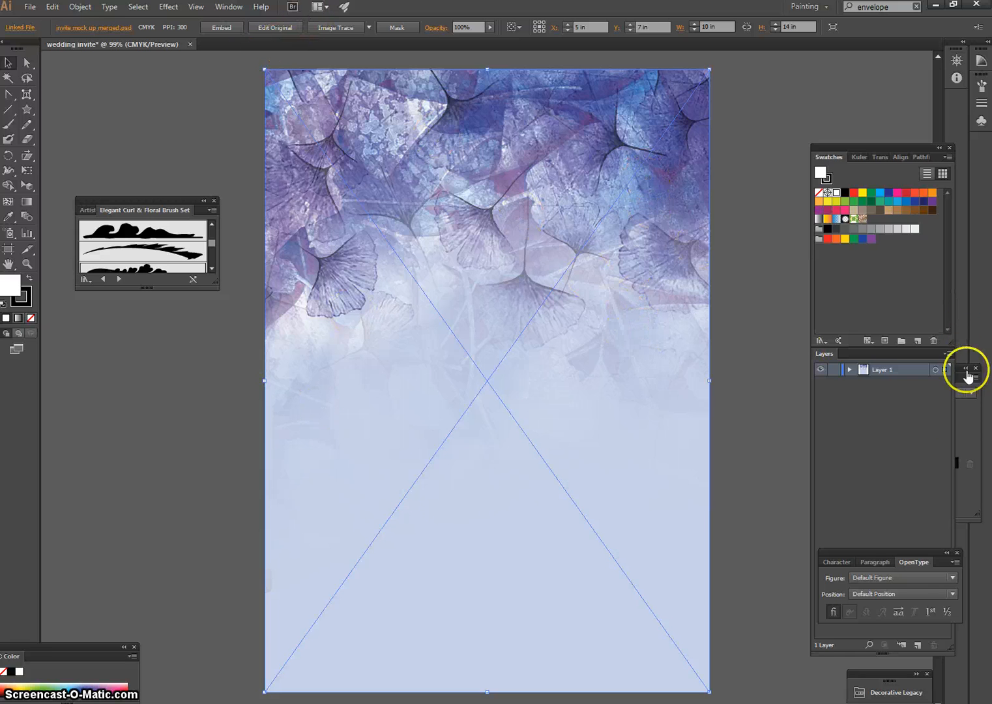
- Lock Layer 1 holding the background image and add a new layer above it
left_click_drag(938, 554, 970, 664)
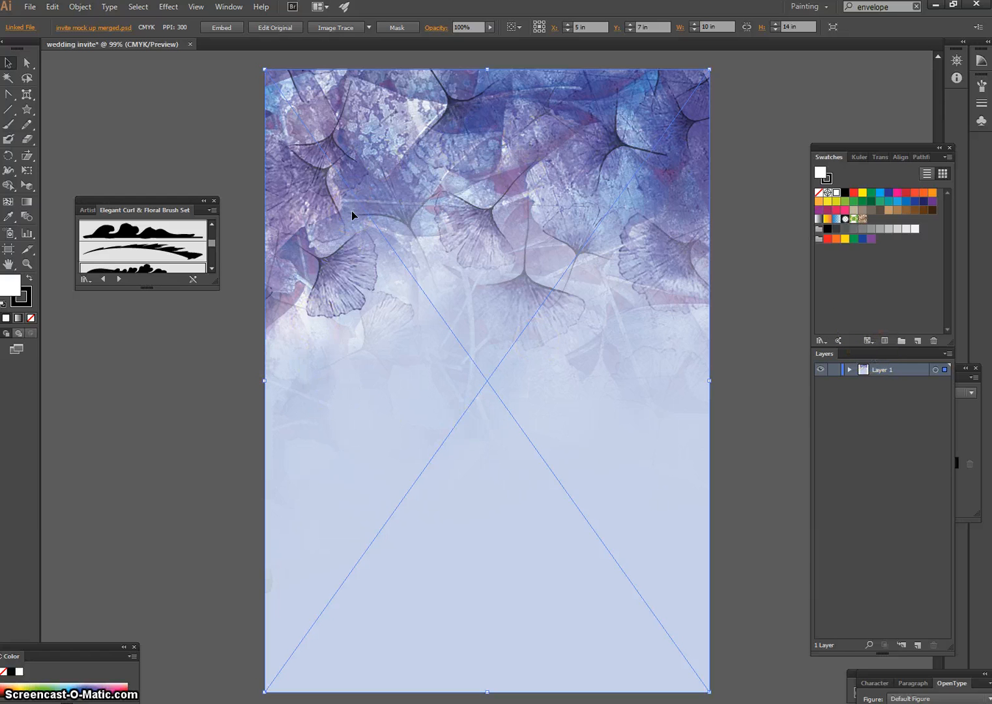
left_click(834, 370)
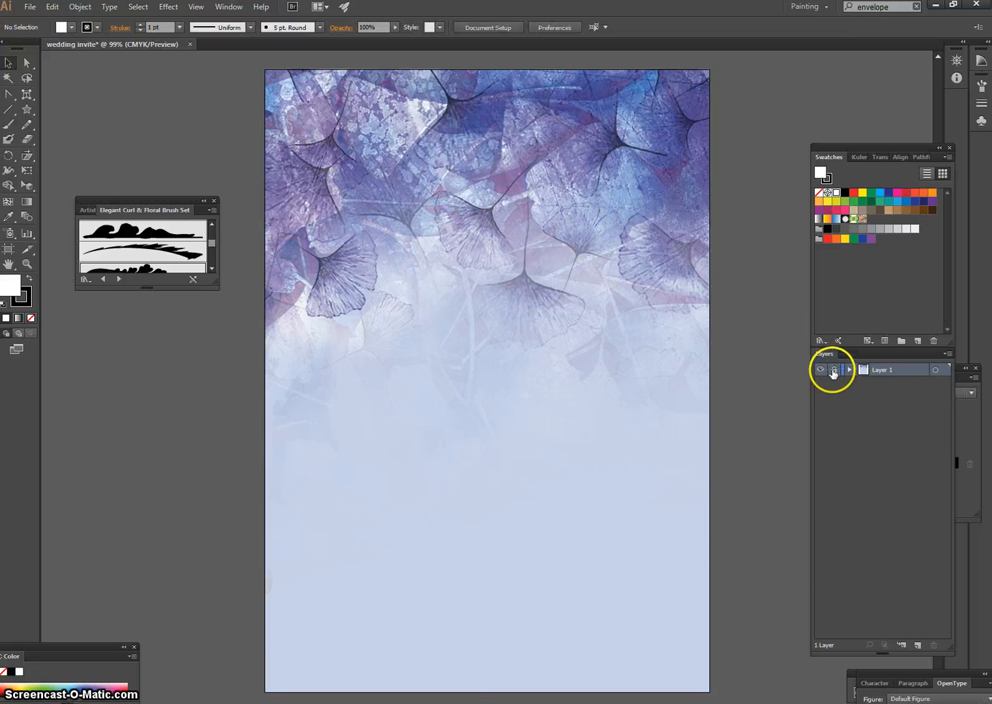
left_click(917, 645)
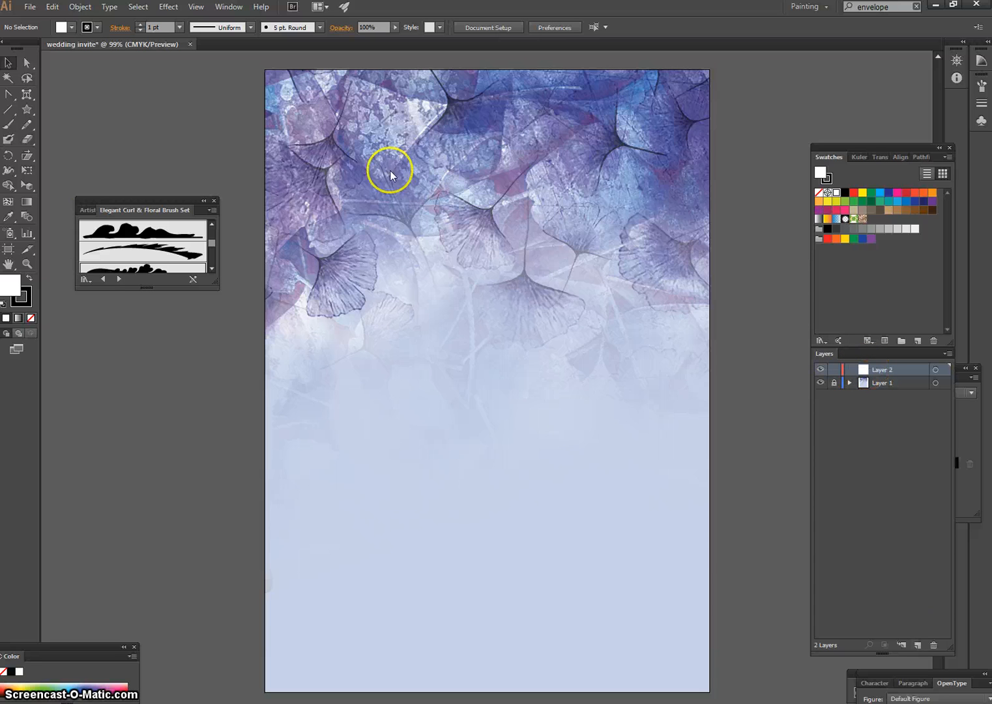
- Draw a rectangle without fill or stroke, about 8.22 by 7.41 in, across the lower half of the invitation
left_click(21, 109)
left_click_drag(21, 109, 26, 214)
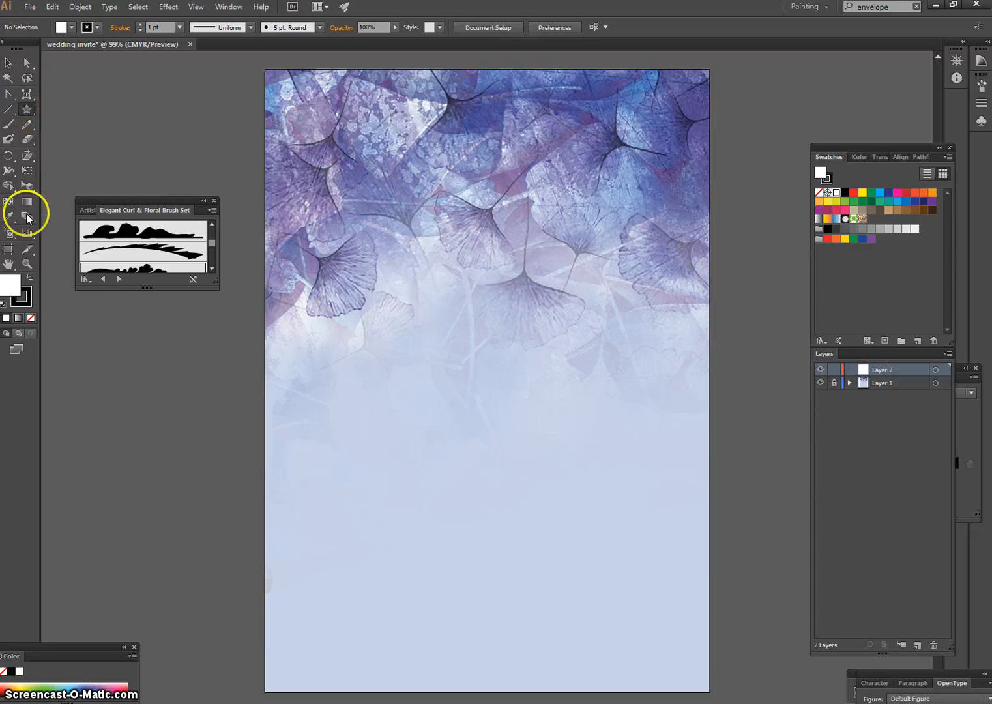
left_click(26, 300)
left_click(12, 283)
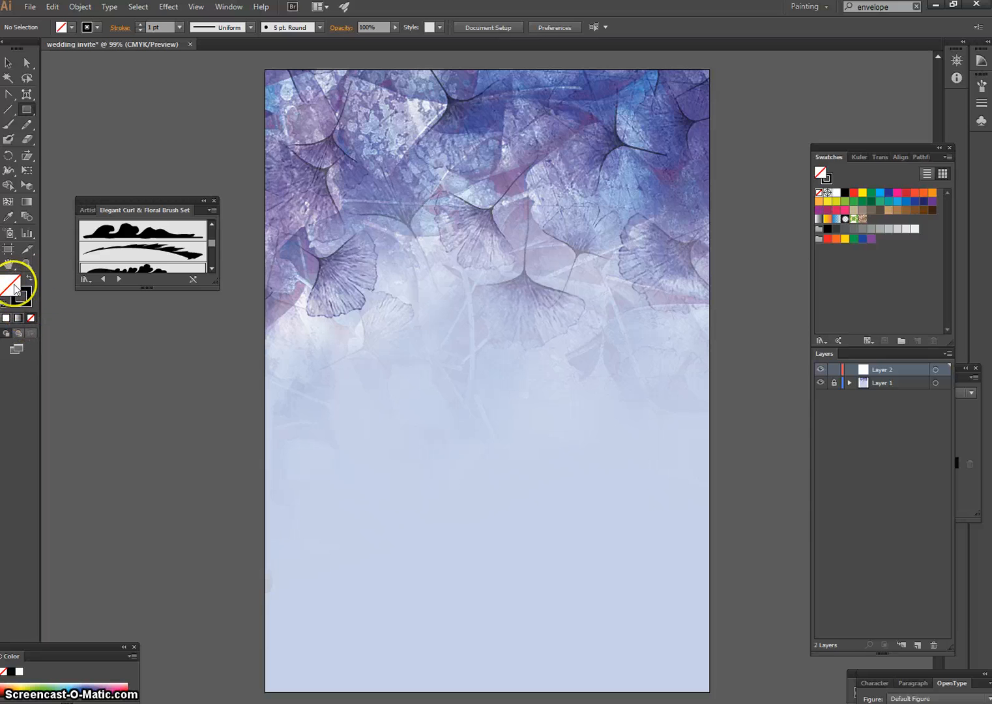
left_click(30, 319)
key("x")
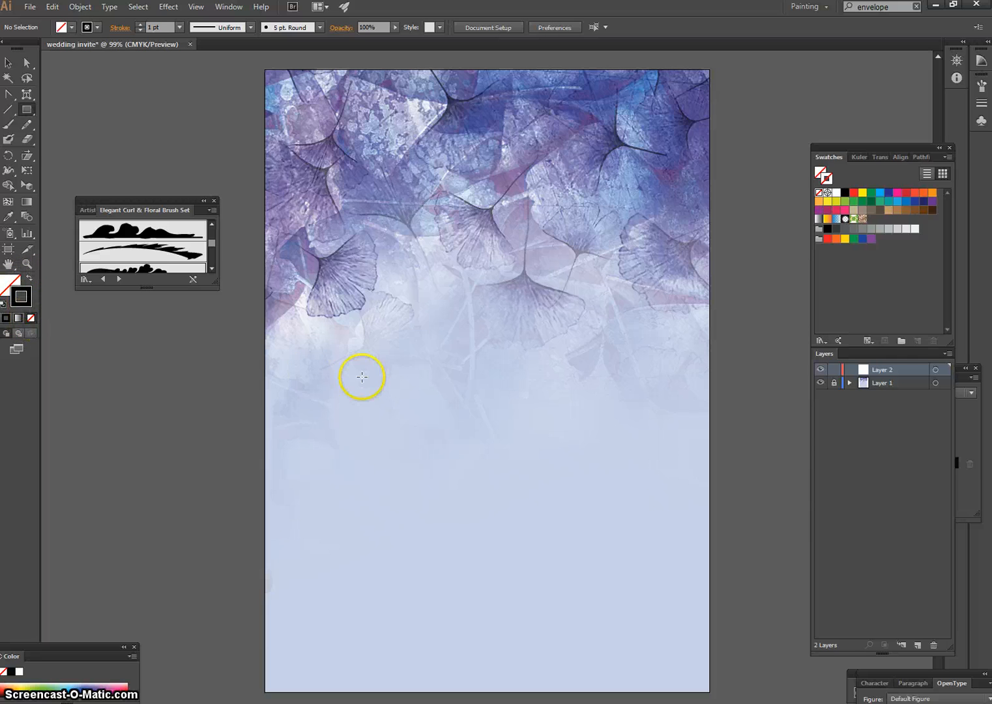
key("slash")
left_click_drag(304, 332, 670, 661)
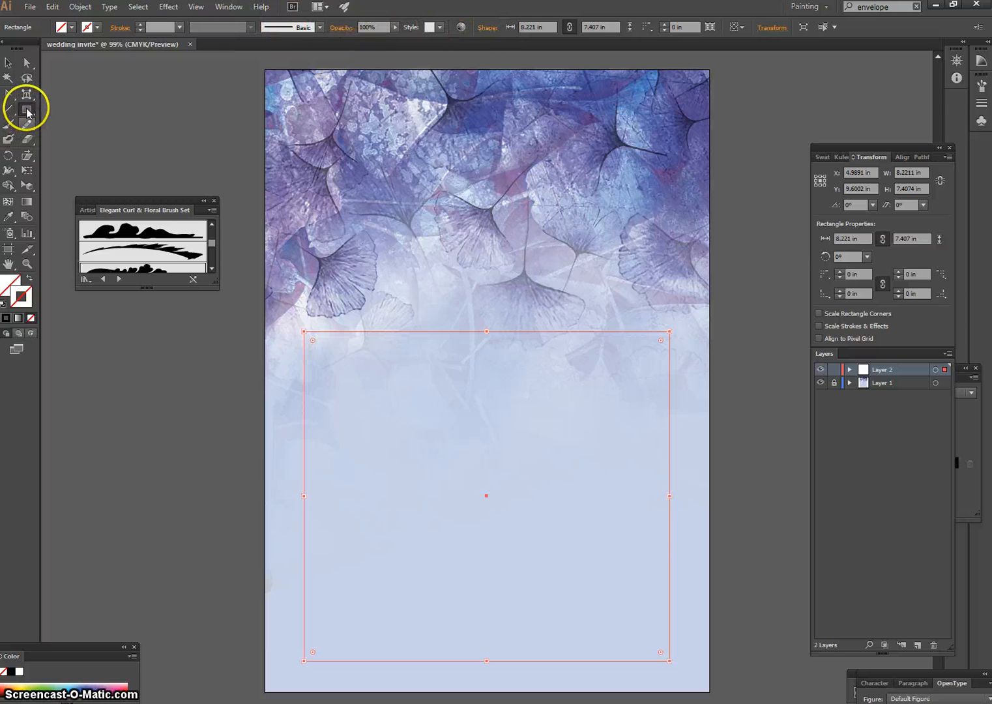
- Convert the rectangle on the lower half of the invitation into an area type frame with the Type tool
left_click_drag(31, 98, 59, 93)
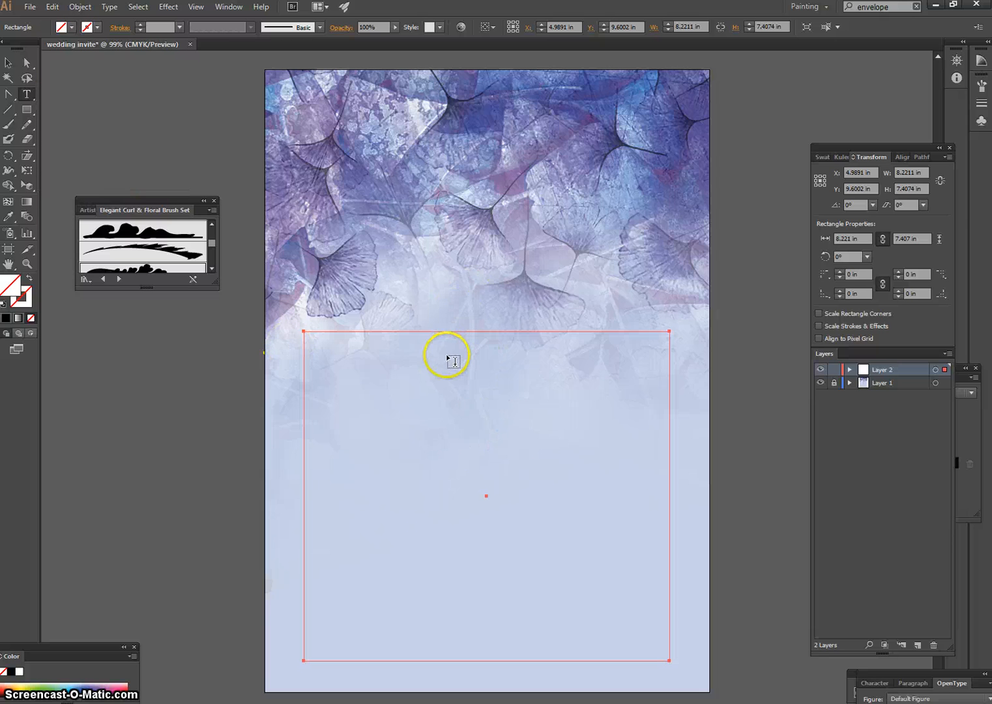
left_click(8, 63)
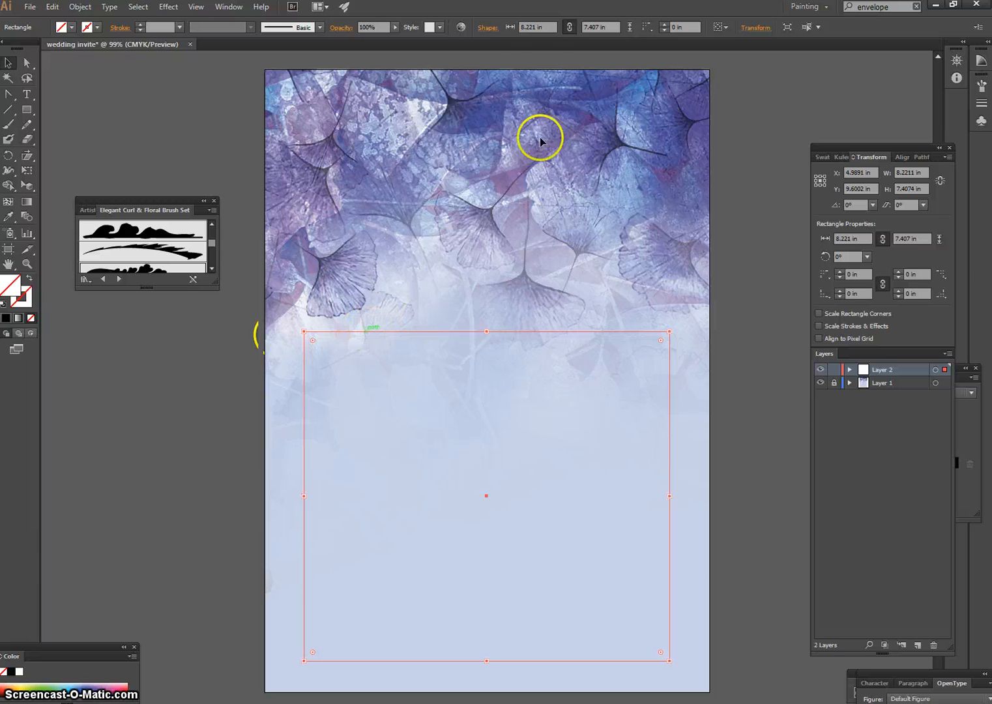
left_click(27, 94)
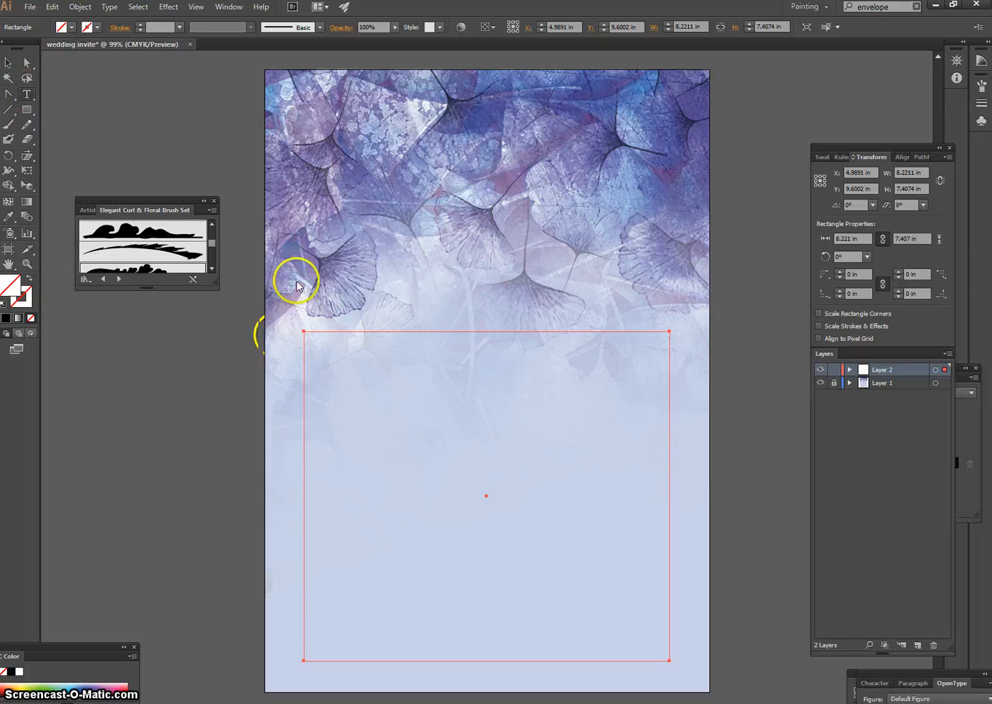
left_click(342, 332)
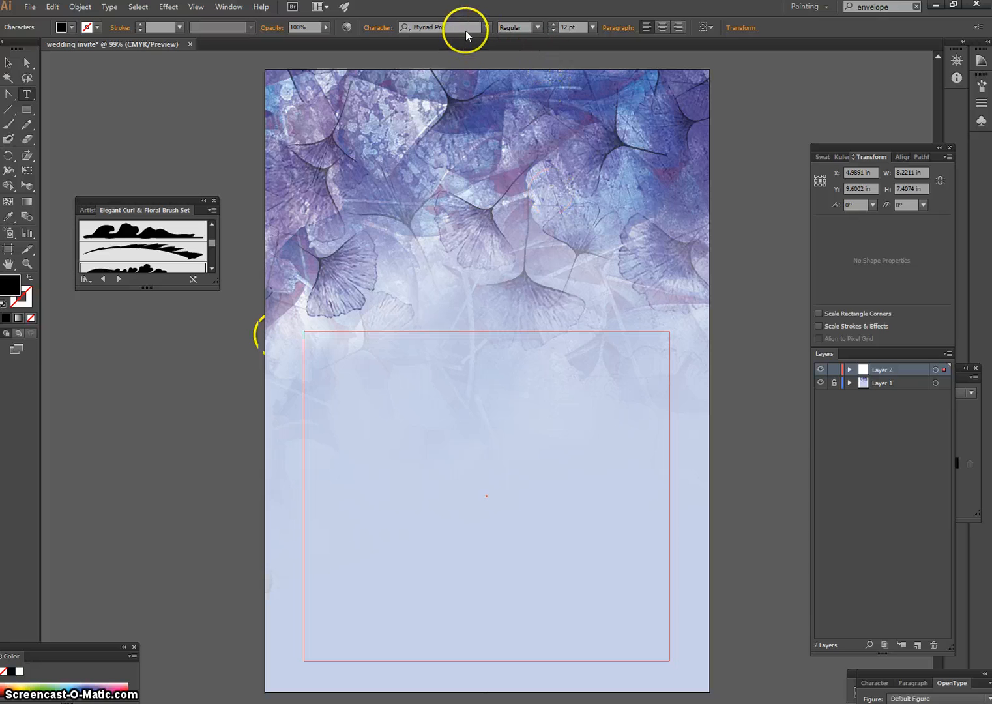
- Set the text frame's font to Elkwood at 72 pt and centre-align the paragraph
left_click(465, 28)
type("e")
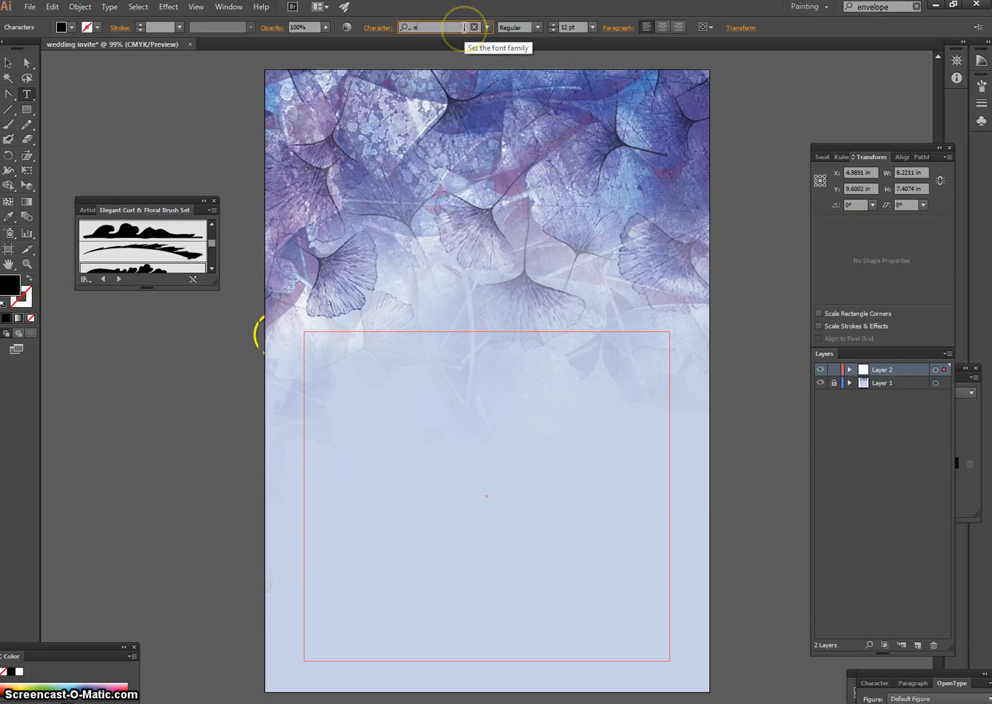
type("lk")
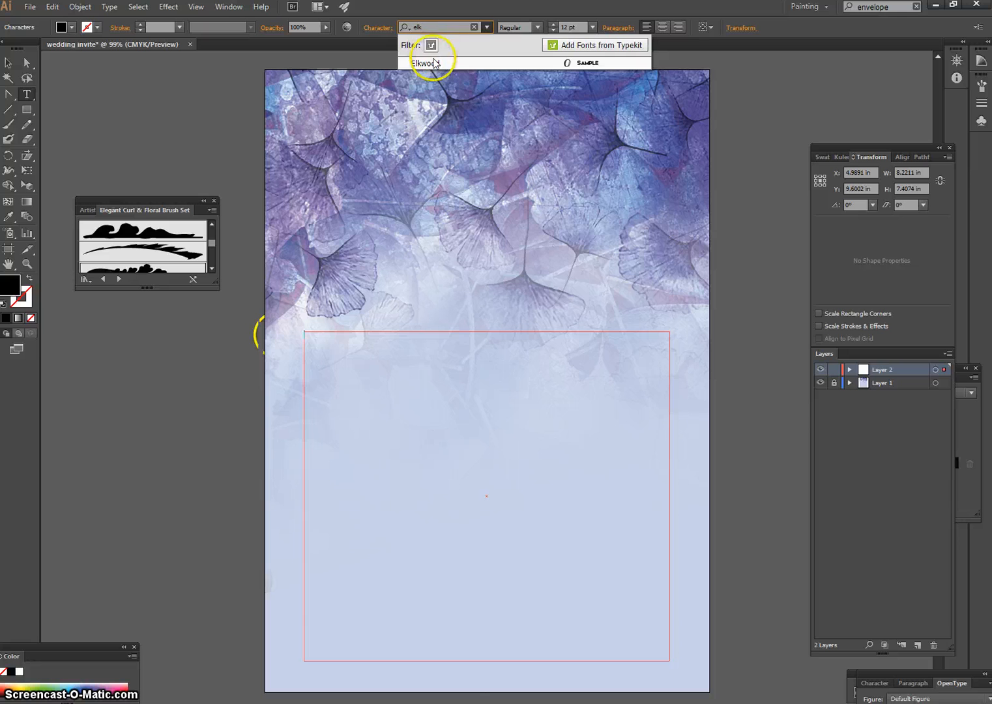
left_click(434, 65)
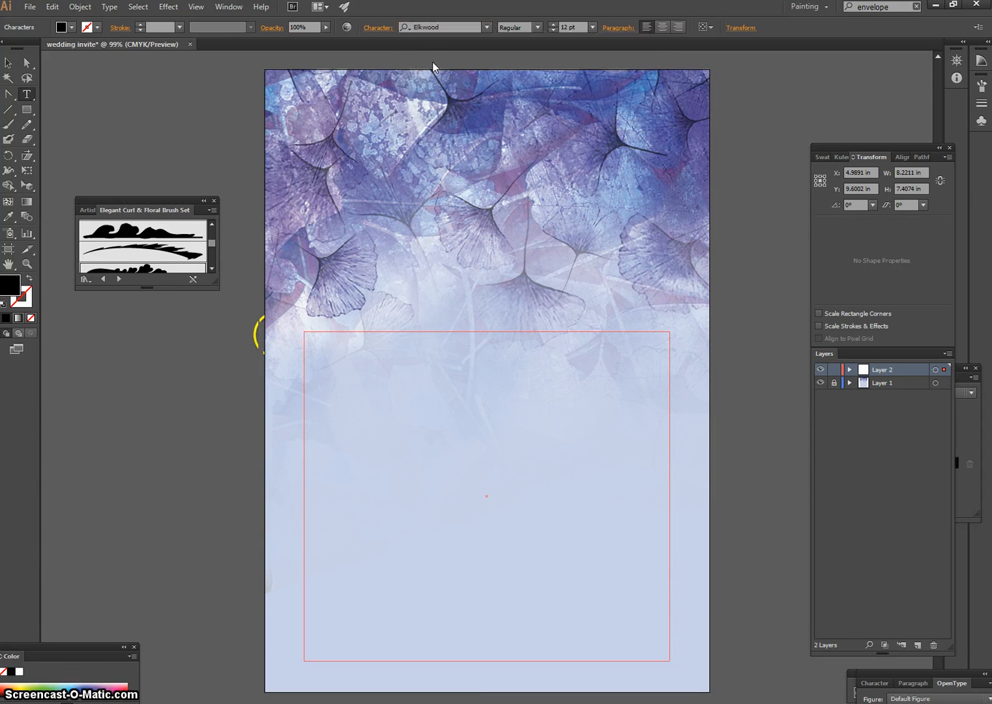
type("7")
key("Return")
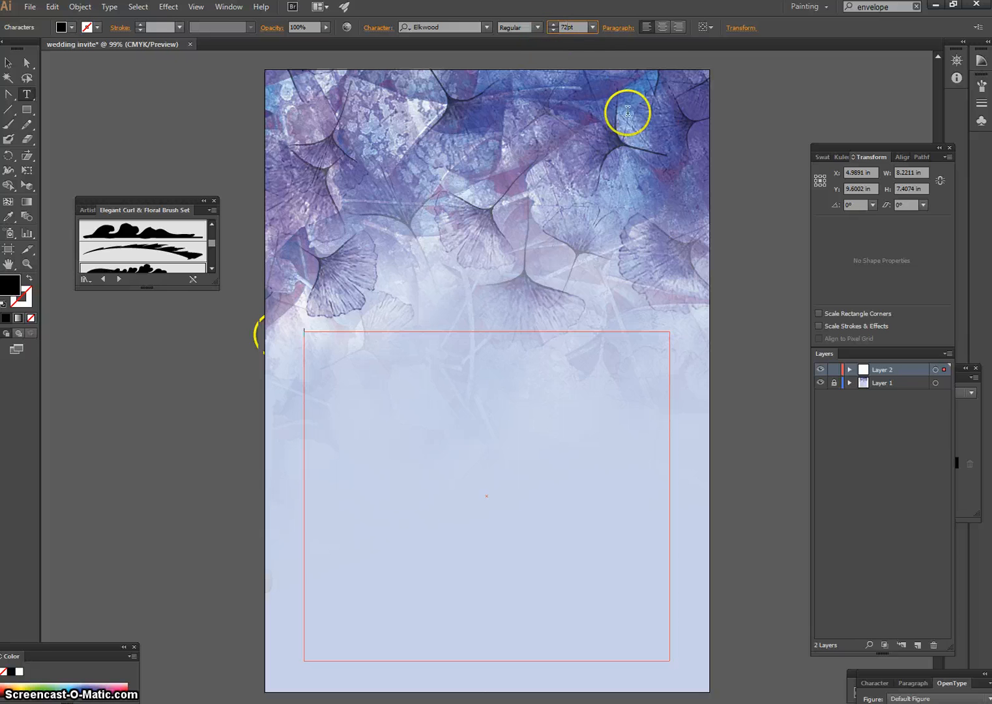
type("72")
key("Return")
left_click(500, 330)
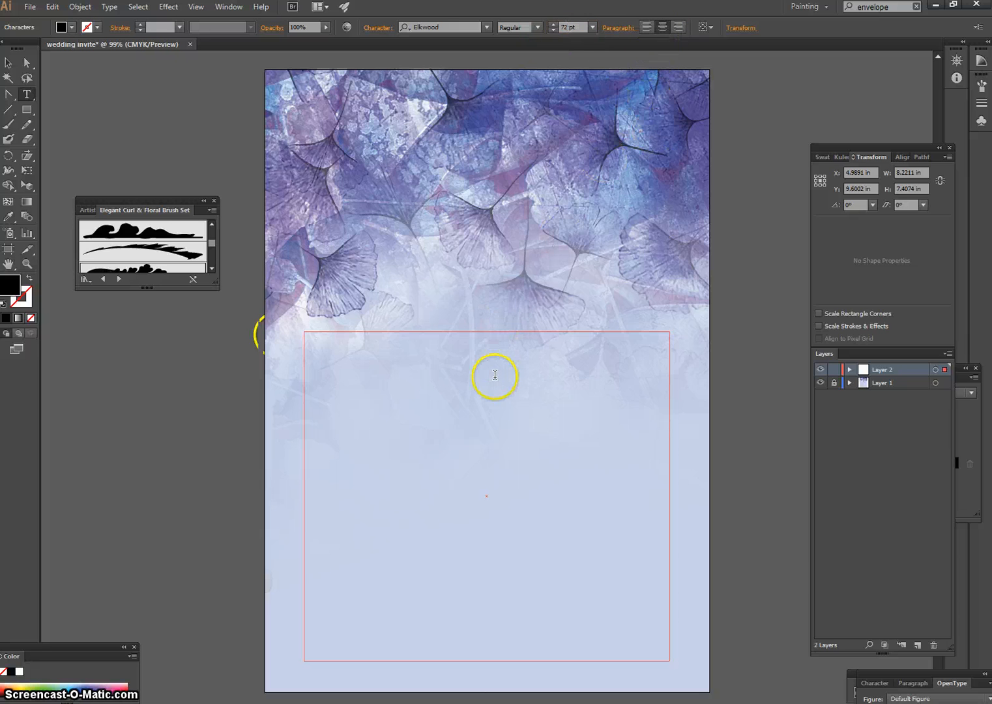
- Enter the heading YOU'RE INVITED! in the text frame
type("YOU")
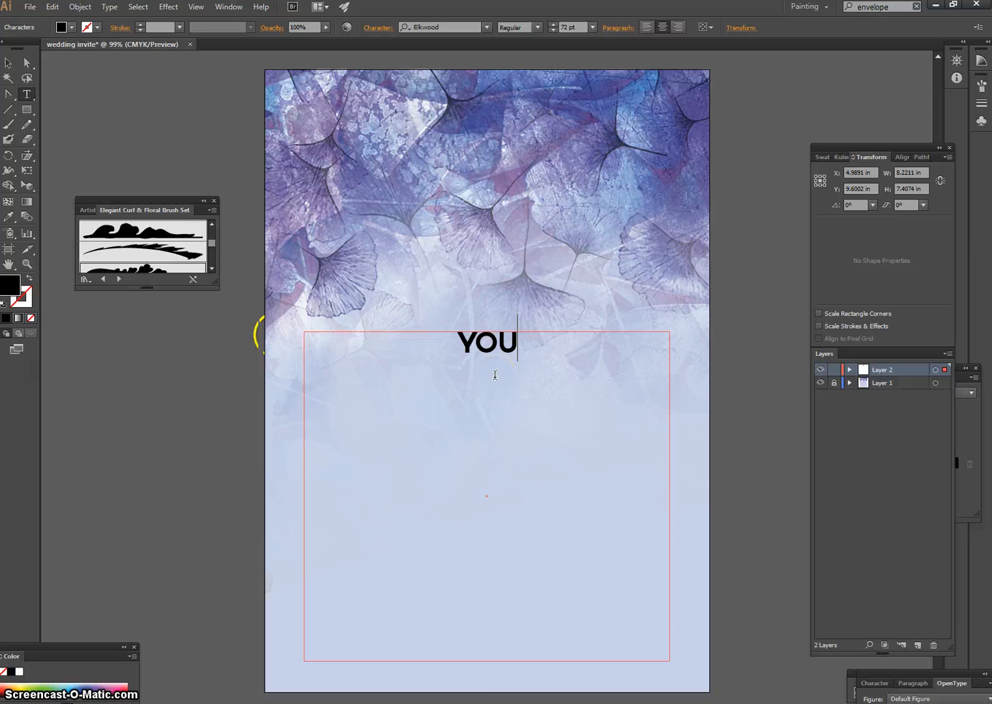
type("'RE INVITED")
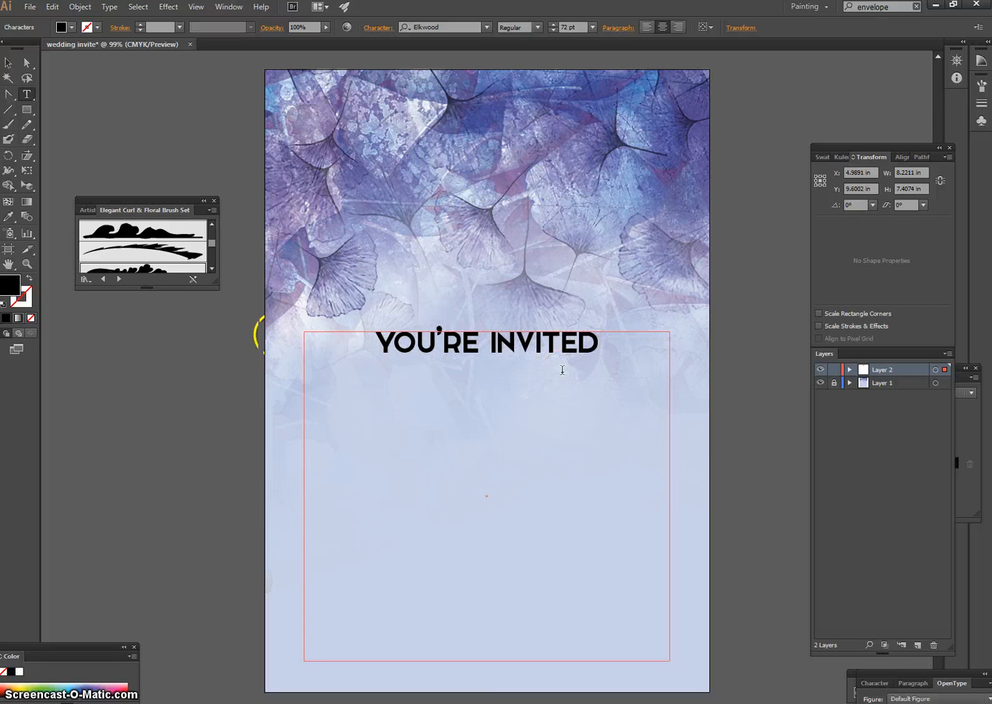
type("!")
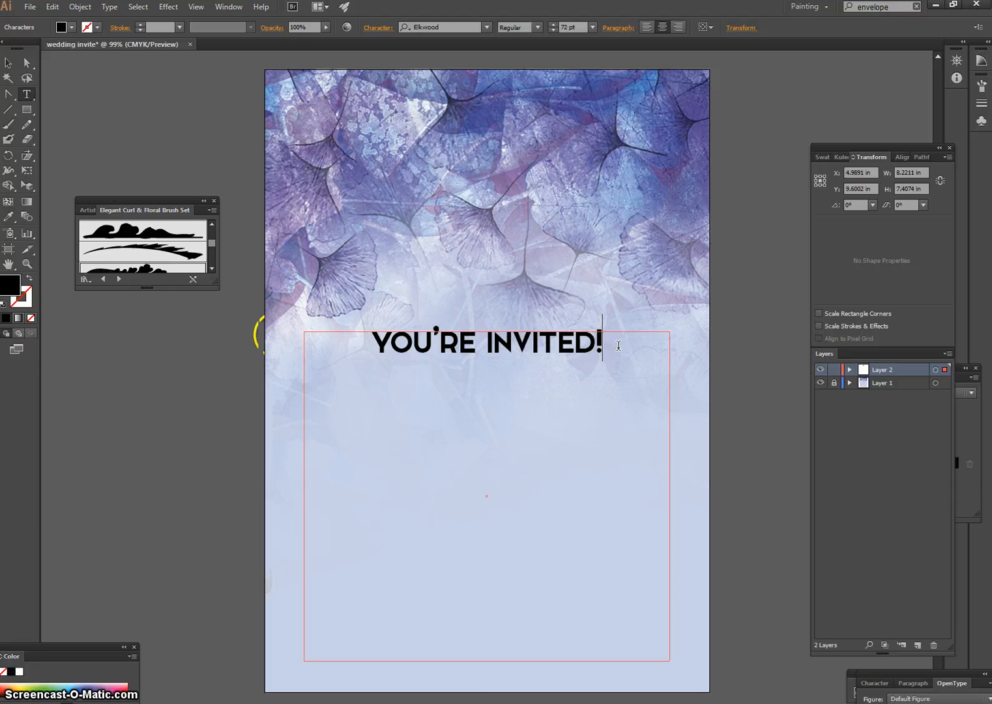
- Recolour the whole heading with a dark navy sampled from the leaf artwork, undoing any sample that resets the text formatting
left_click_drag(619, 345, 377, 351)
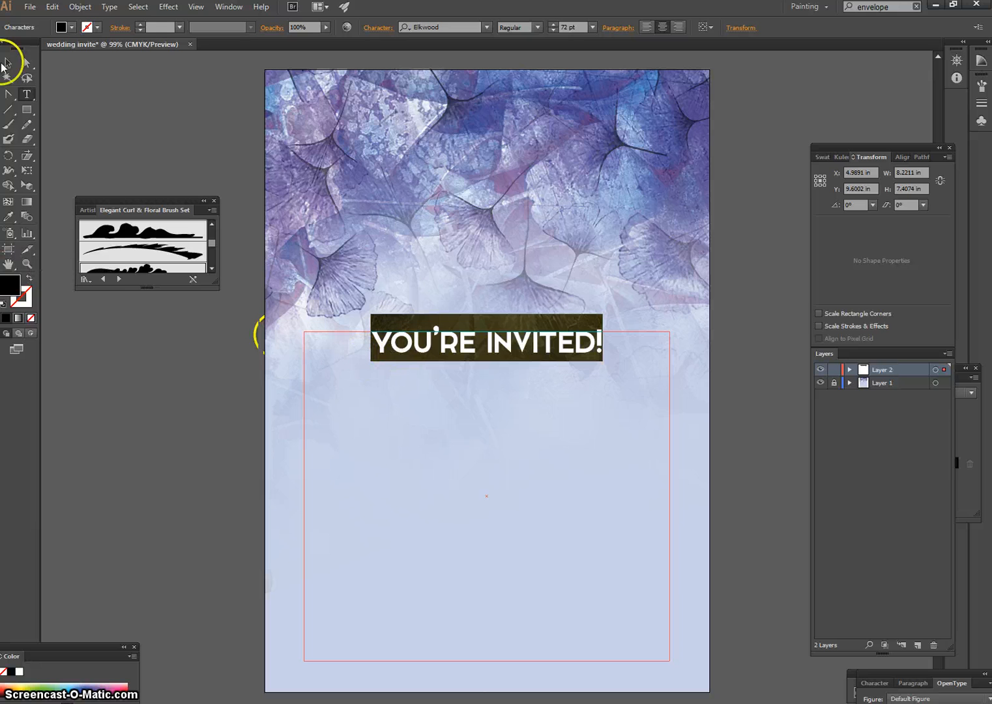
left_click(9, 217)
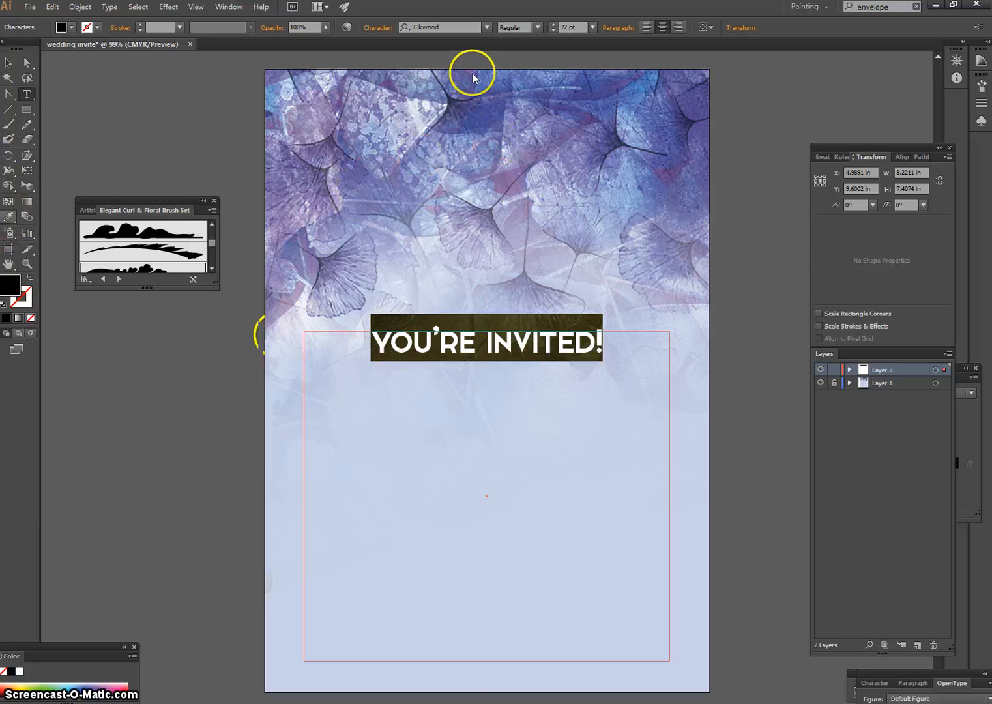
left_click(476, 115)
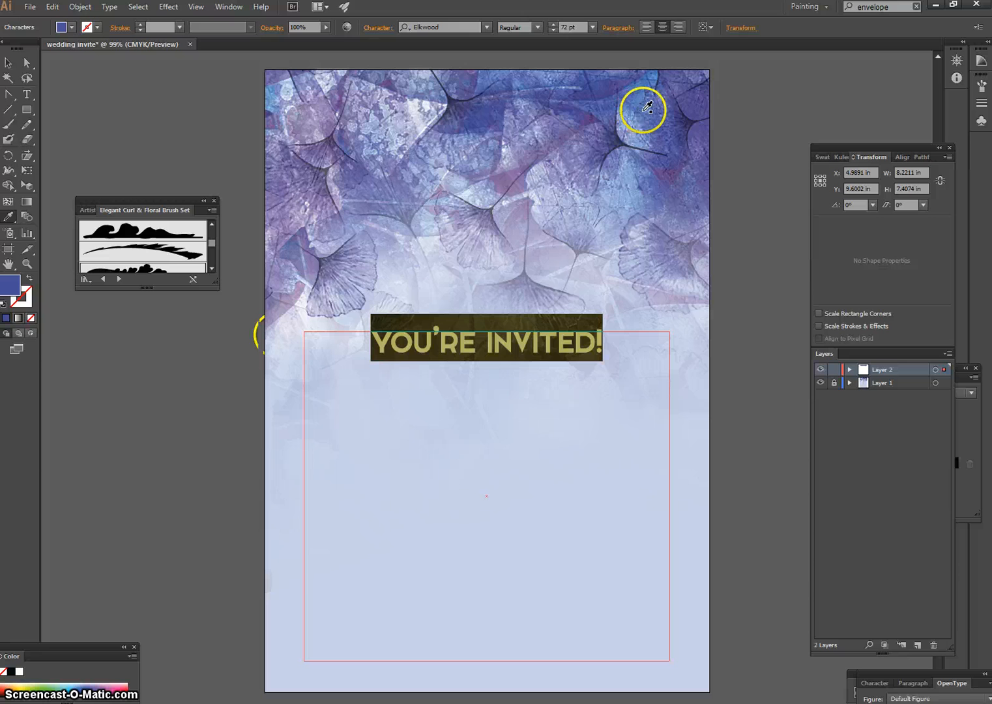
left_click(693, 115)
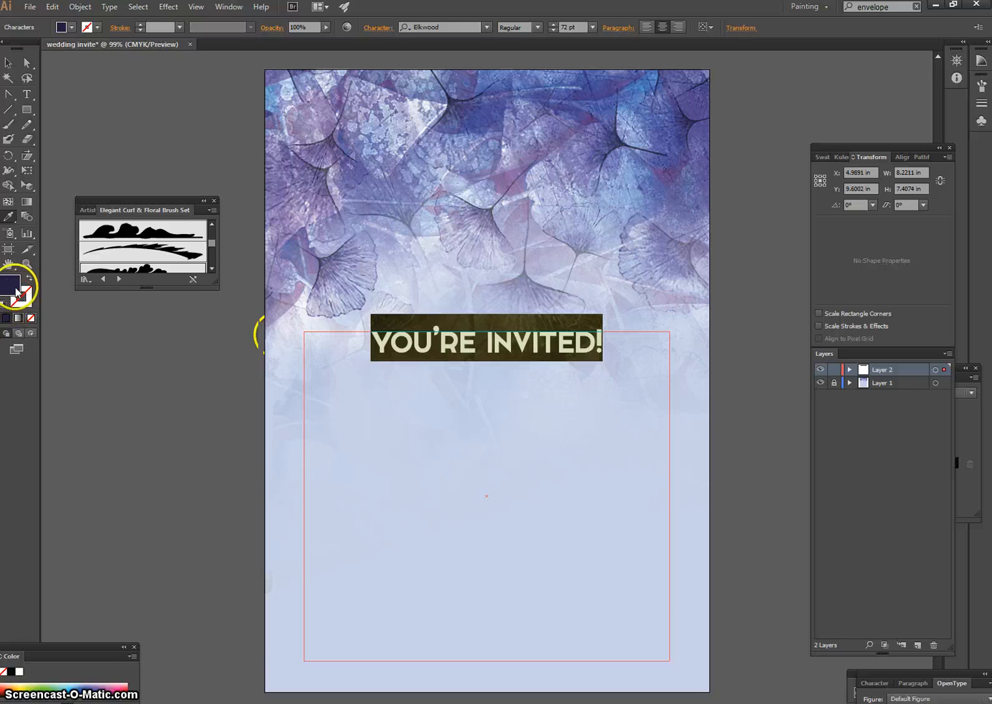
left_click(430, 373)
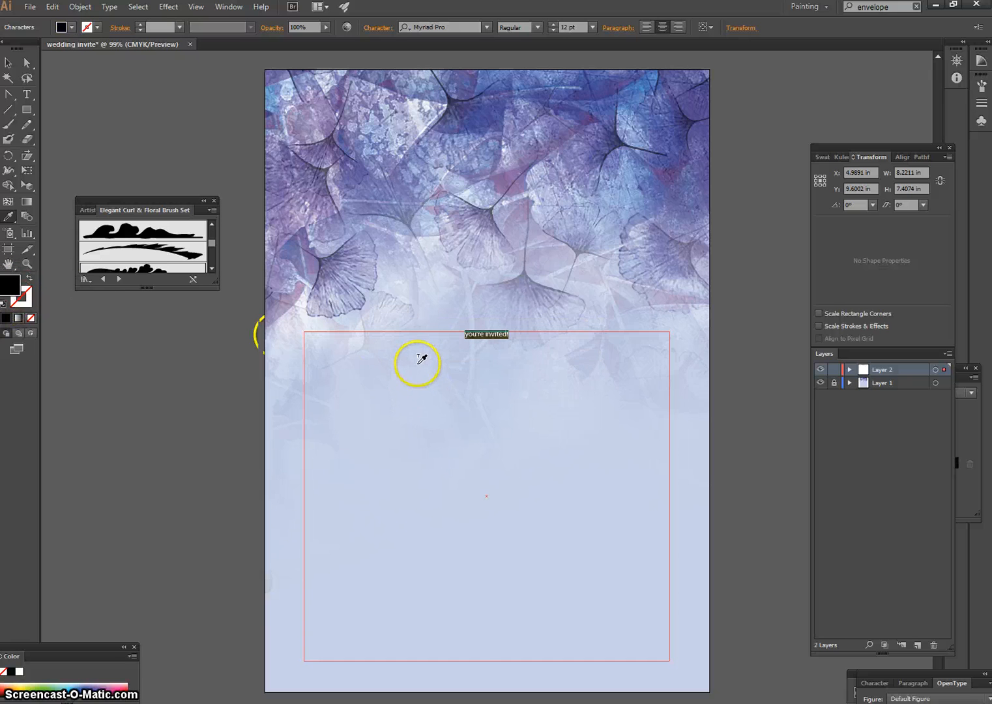
key("ctrl+z")
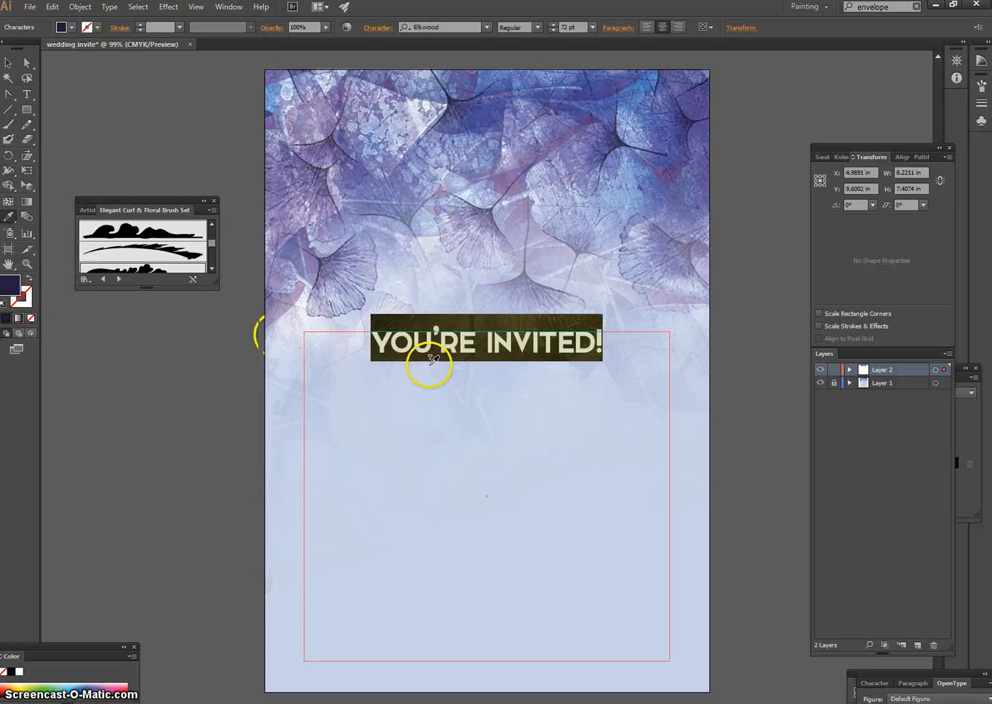
left_click(8, 62)
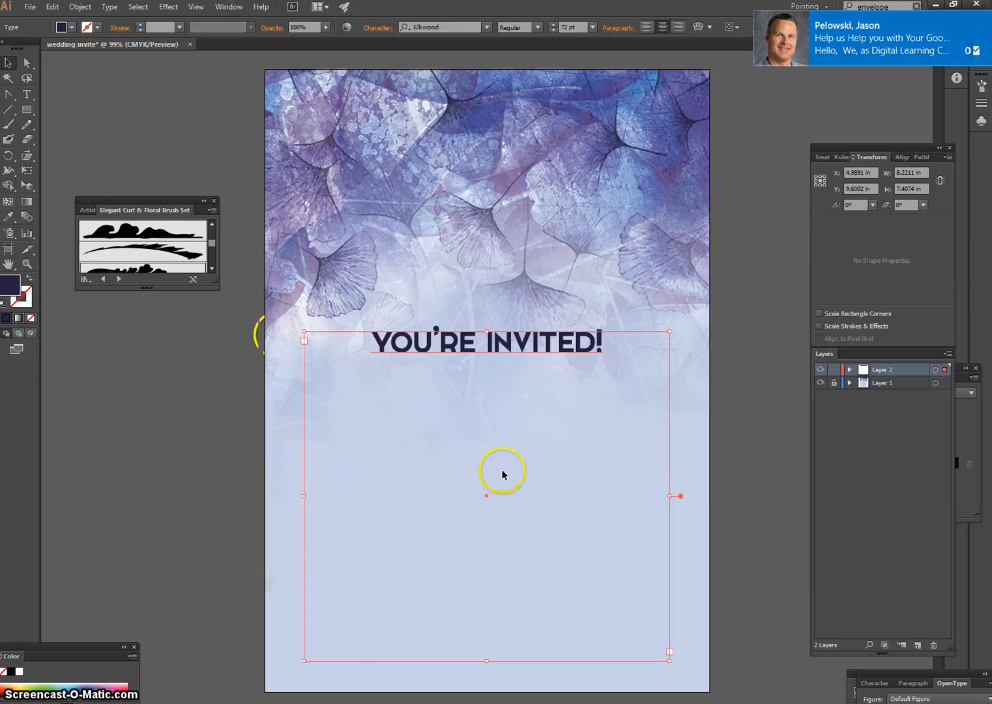
- Unlock Layer 1 with the background image and switch to invite mock up merged.psd in Photoshop
left_click(834, 383)
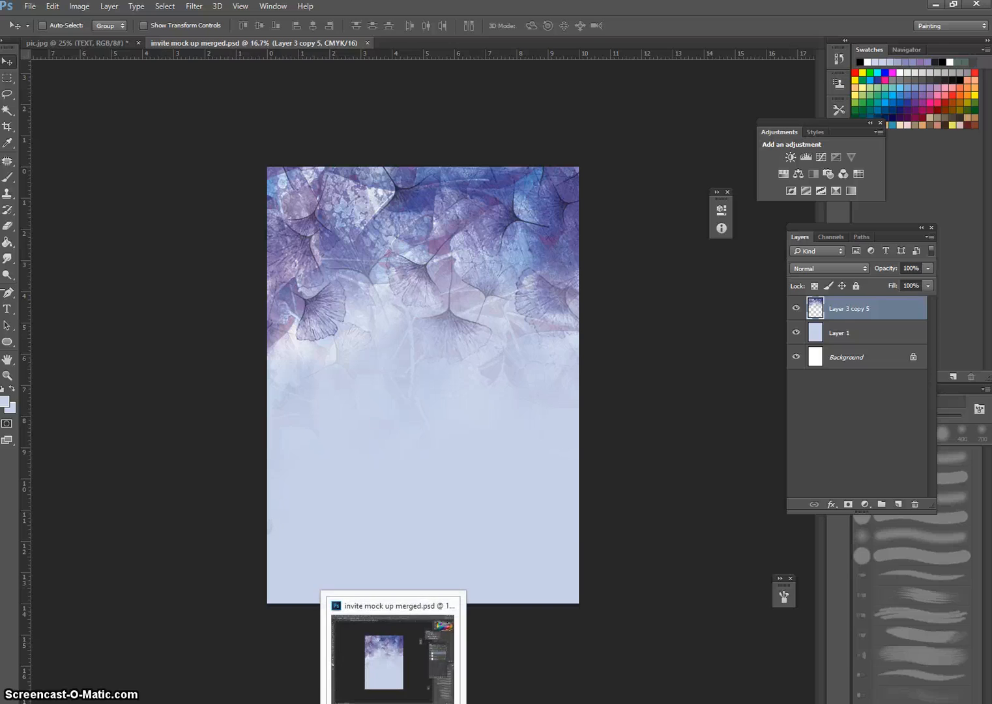
left_click(402, 700)
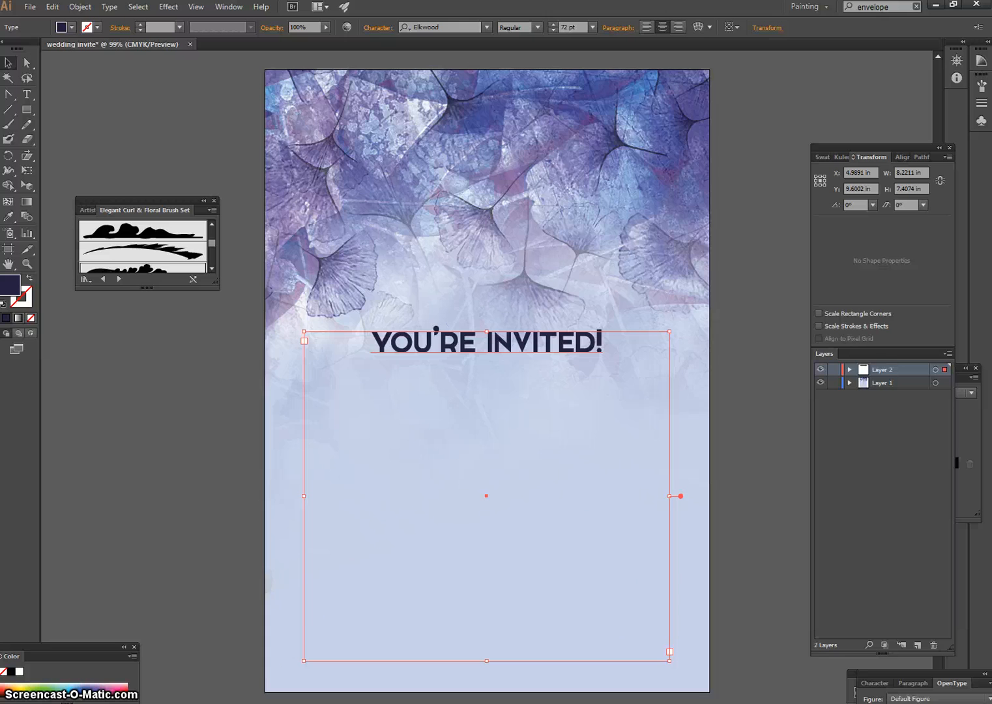
left_click(407, 700)
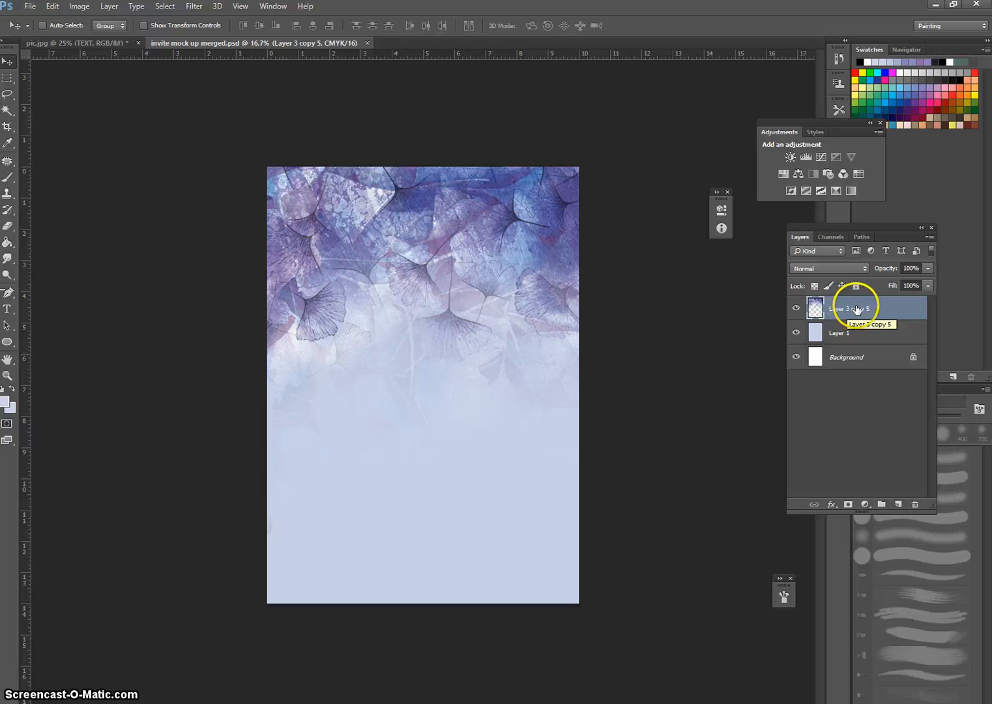
- Duplicate Layer 3 copy 5 and place the copy, rotated about -166.6°, so its leaves line the bottom edge of the invitation
left_click_drag(851, 312, 898, 504)
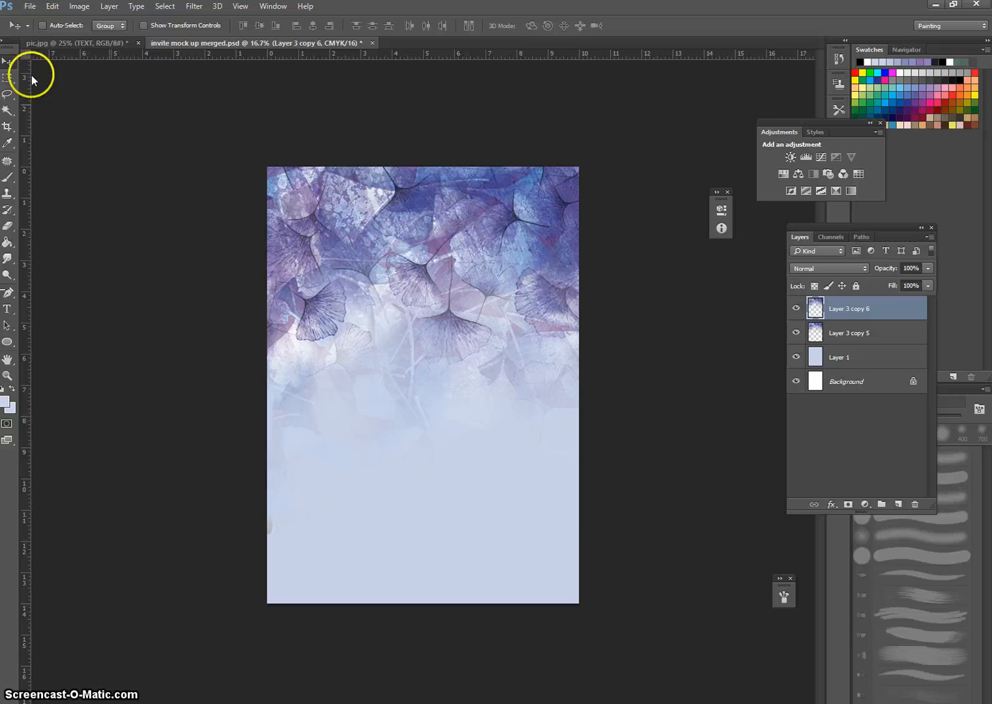
left_click_drag(396, 247, 400, 450)
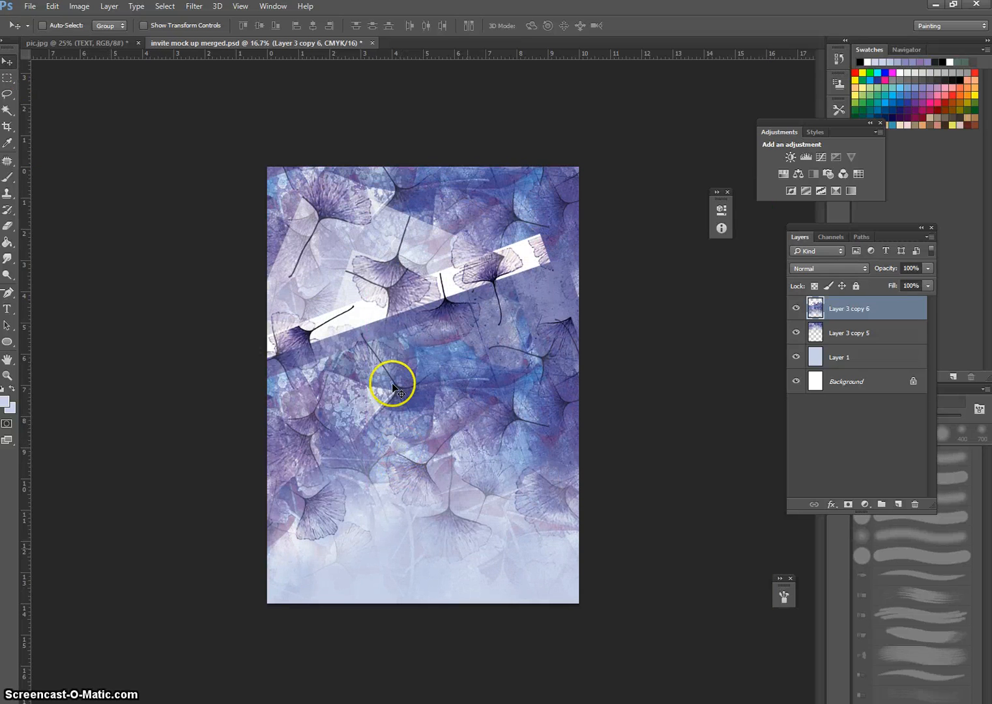
key("ctrl+t")
key("ctrl+minus")
key("ctrl+minus")
key("ctrl+minus")
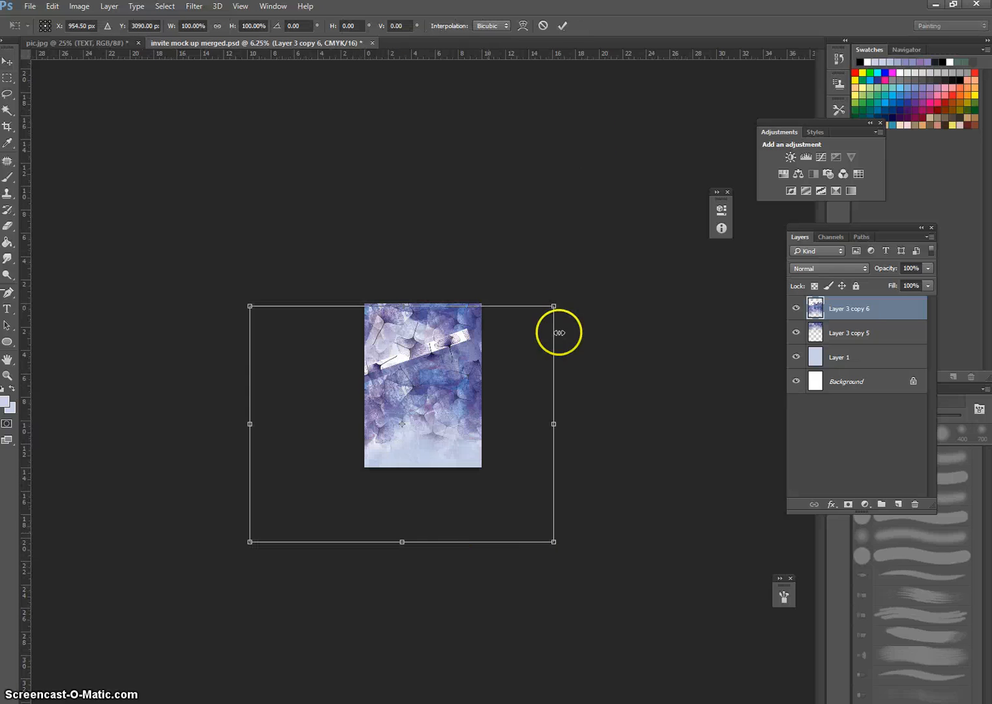
left_click_drag(572, 268, 144, 568)
mouse_move(405, 453)
left_mouse_down()
mouse_move(413, 472)
mouse_move(403, 450)
mouse_move(392, 463)
left_mouse_up()
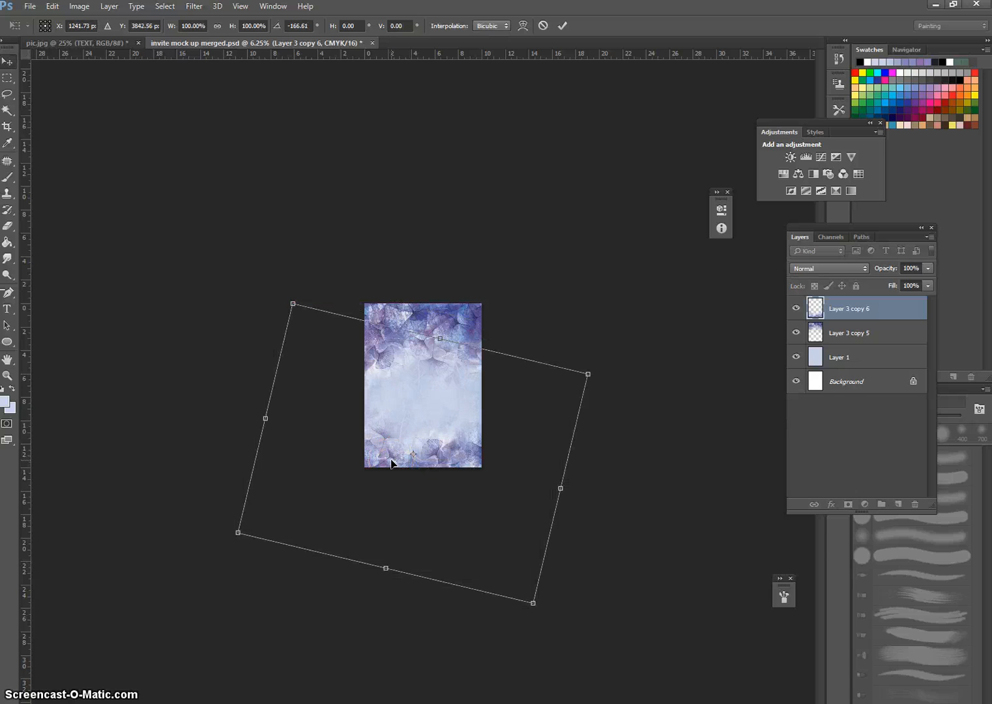
left_click(750, 424)
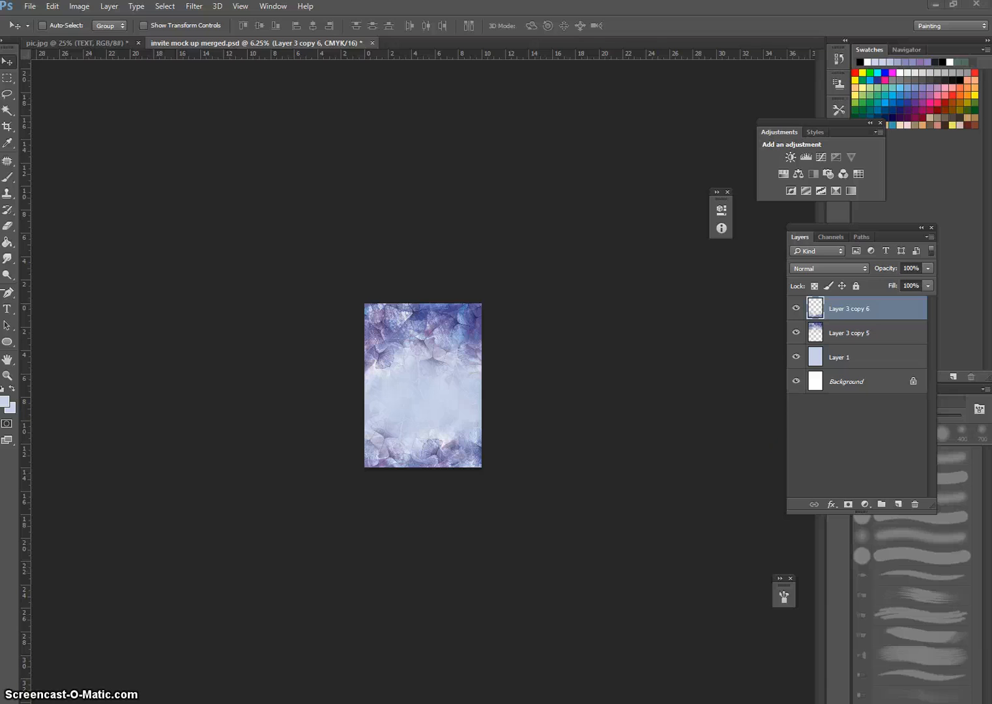
- Save the edited invite mock up merged.psd in Photoshop
left_click(509, 692)
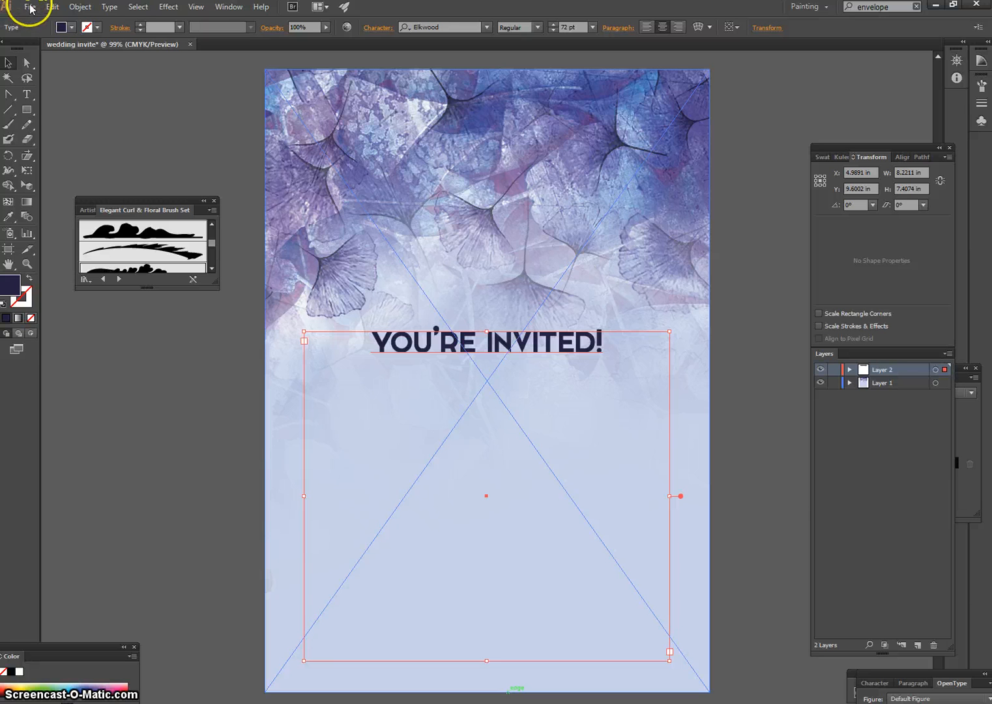
left_click(47, 133)
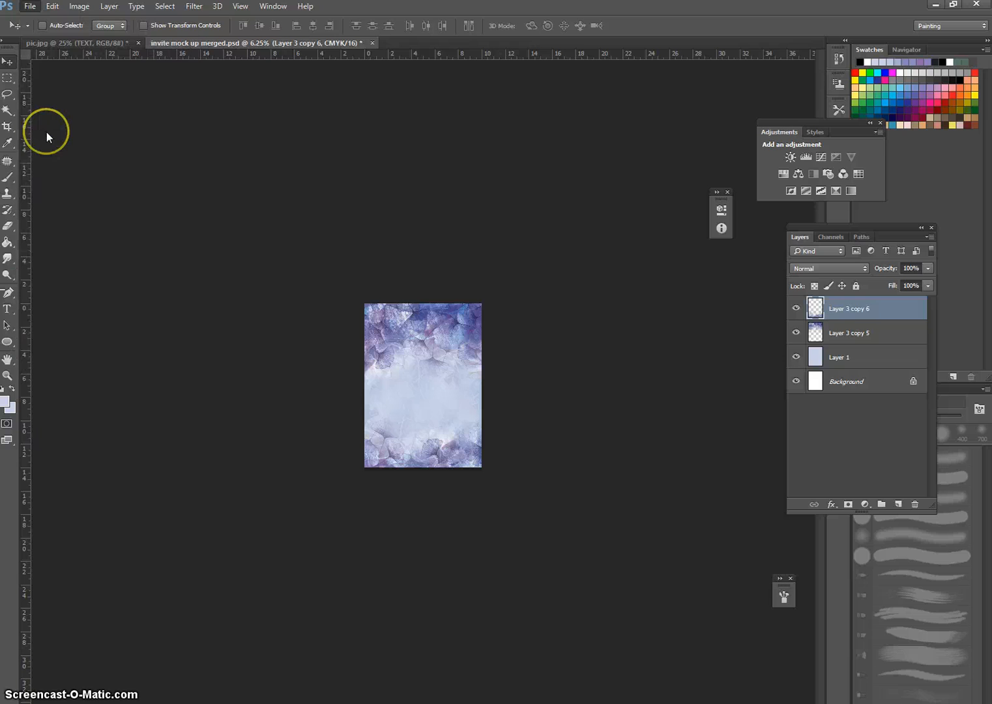